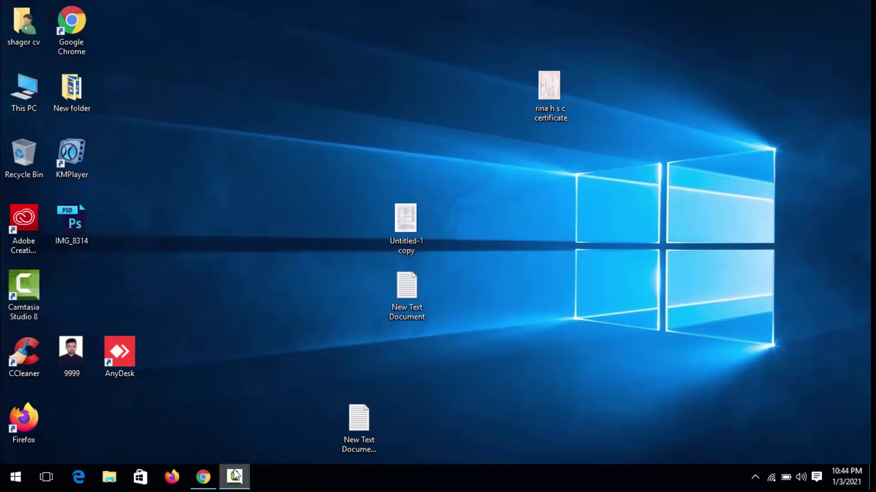
Launch Adobe Photoshop CS from the Start menu's All apps list
left_click(234, 477)
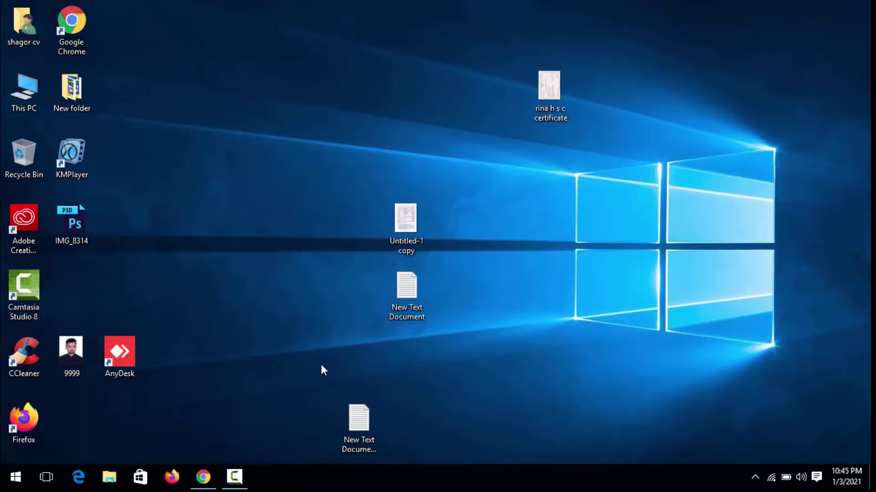
left_click(15, 477)
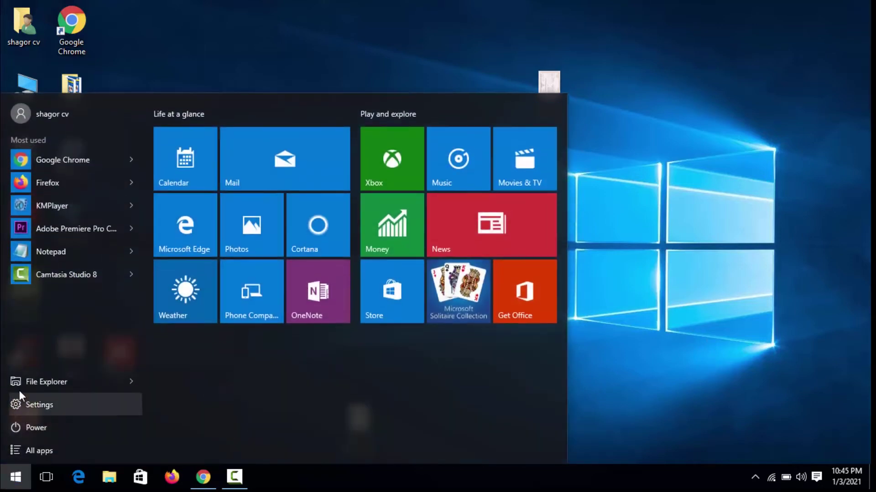
left_click(53, 454)
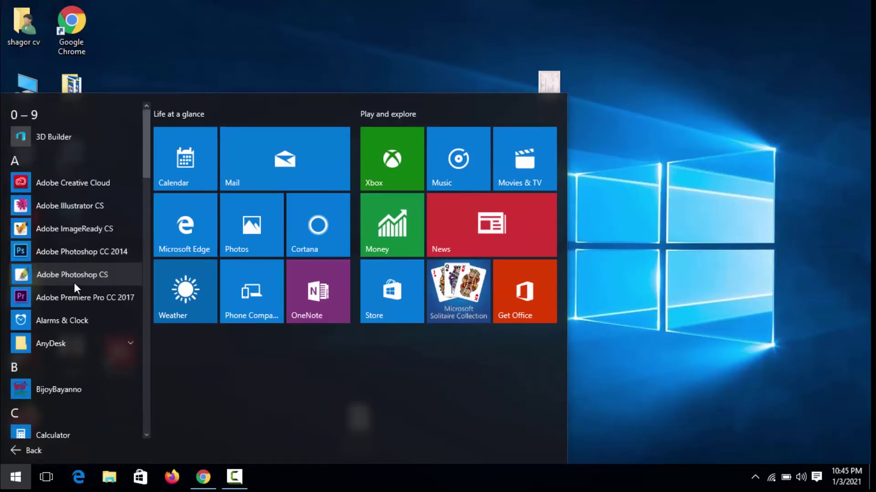
left_click(236, 48)
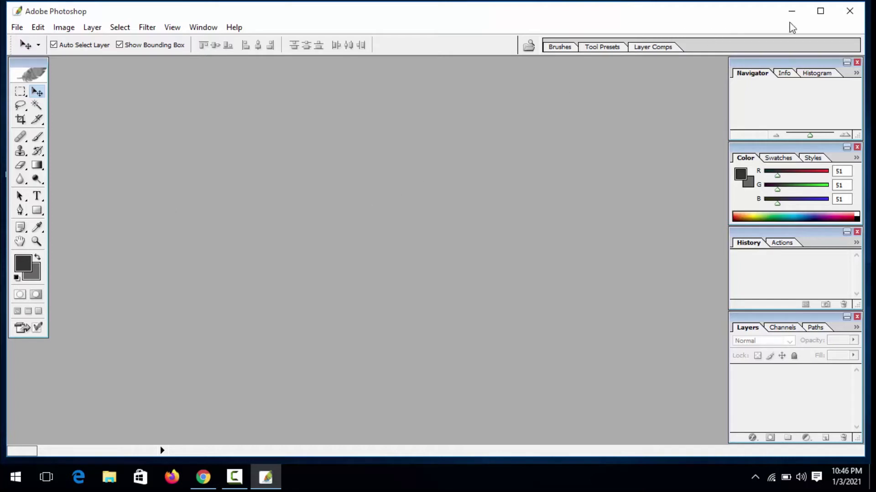
Maximize Photoshop and create a new document with the A4 preset
left_click(820, 11)
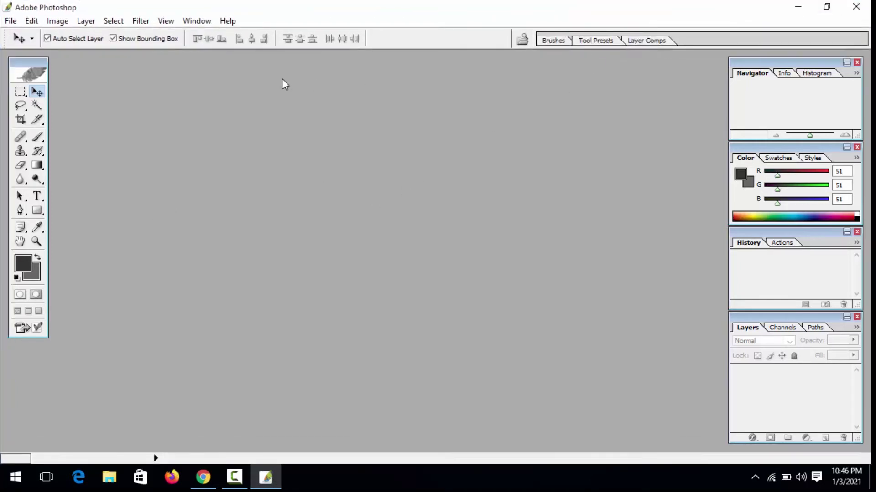
left_click_drag(33, 67, 25, 61)
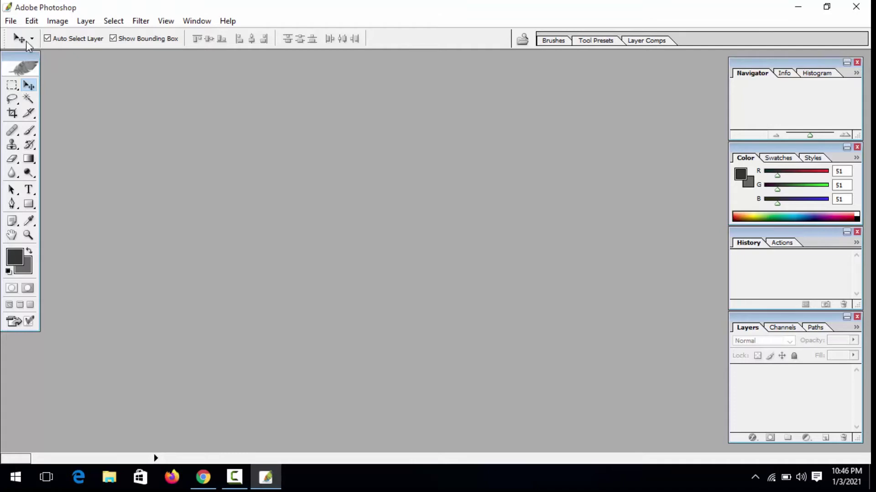
left_click(11, 21)
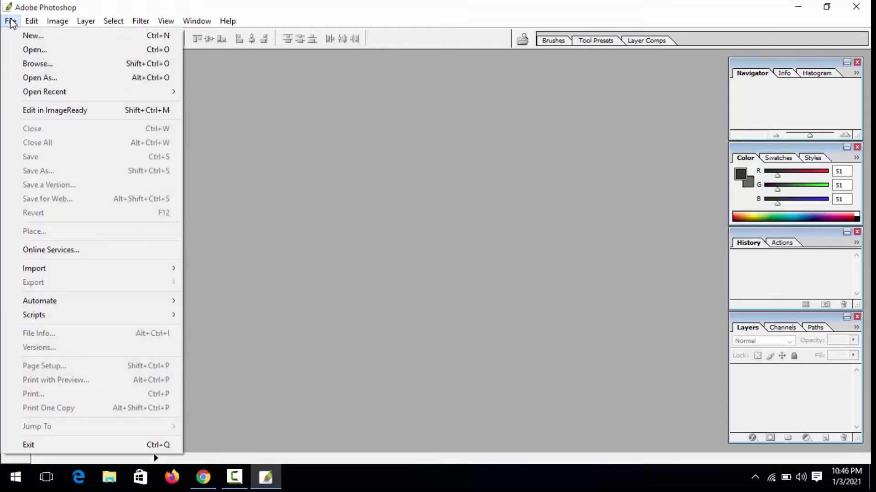
left_click(34, 40)
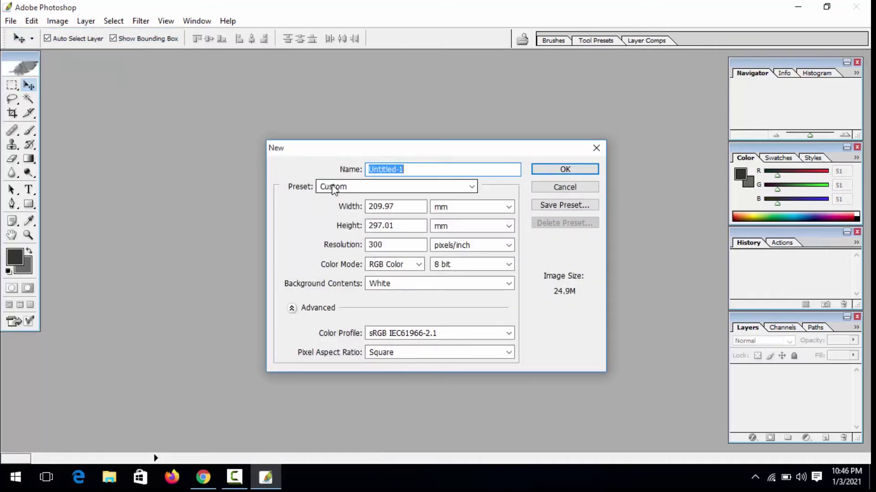
left_click(331, 190)
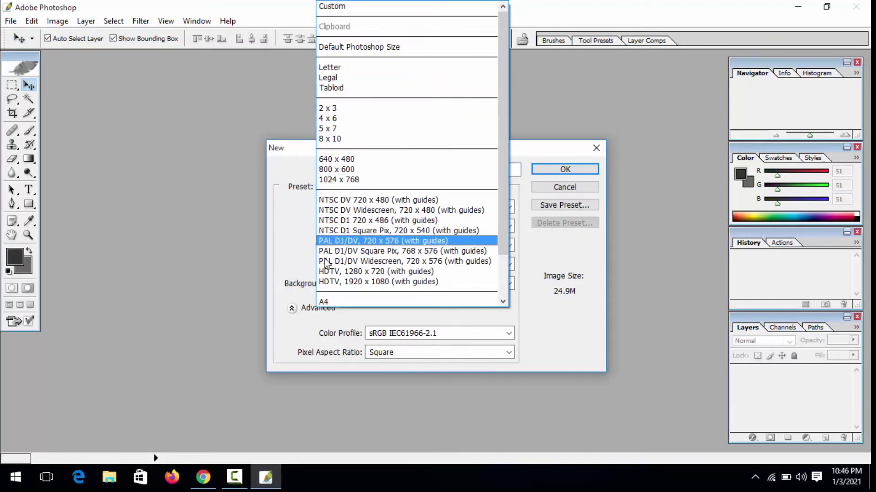
left_click(345, 302)
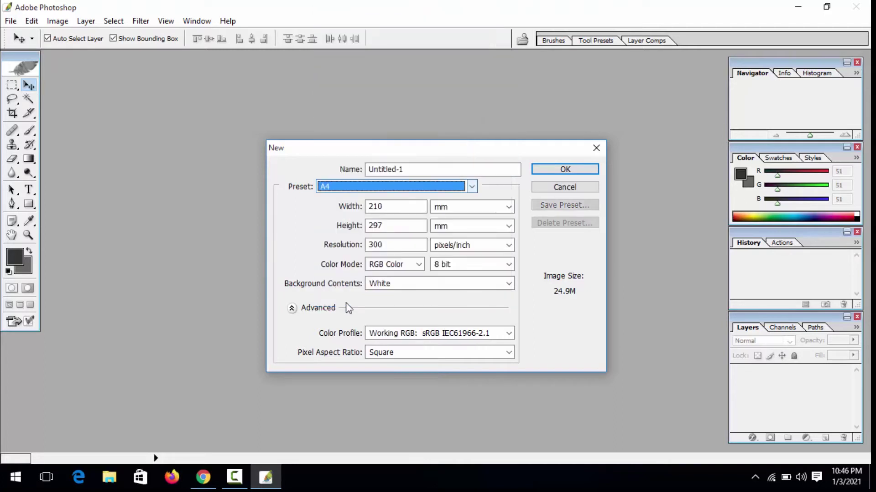
left_click(565, 170)
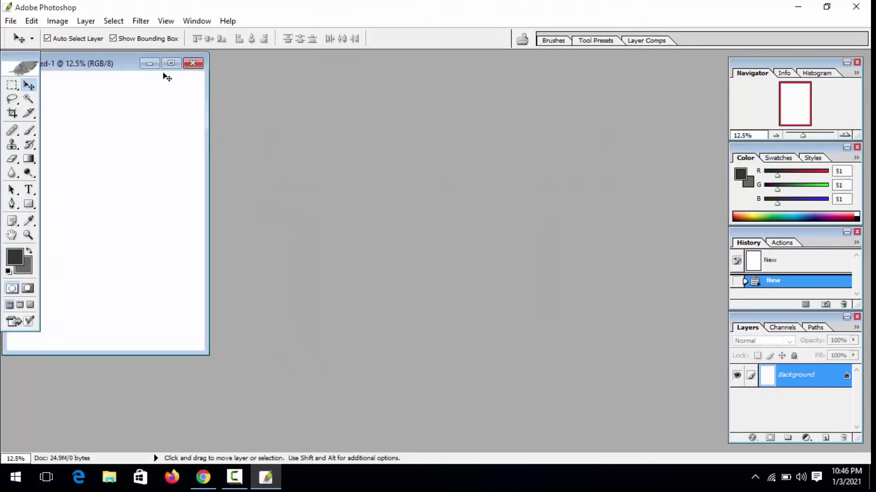
Restore the Untitled-1 document window and move it toward the workspace centre
left_click(171, 64)
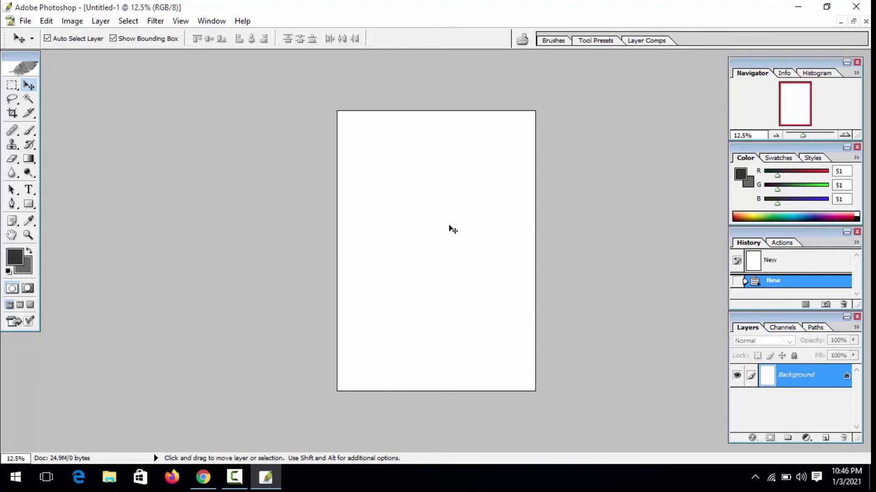
left_click(852, 21)
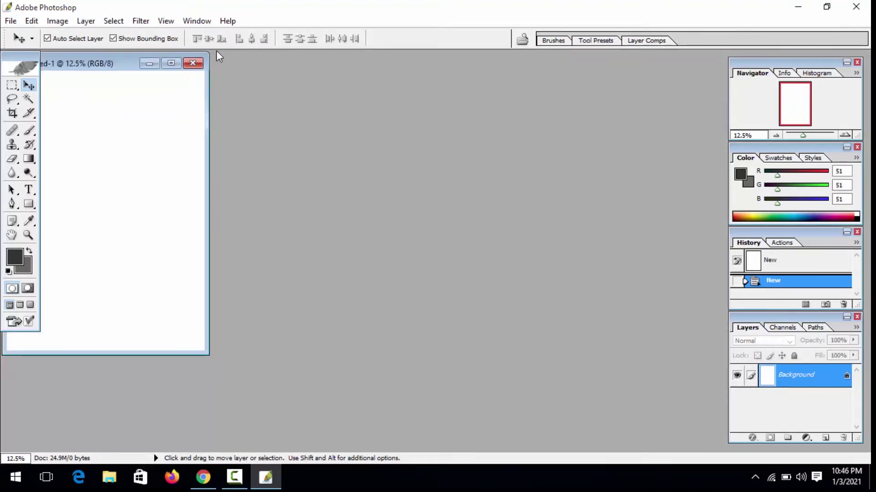
left_click_drag(87, 64, 235, 80)
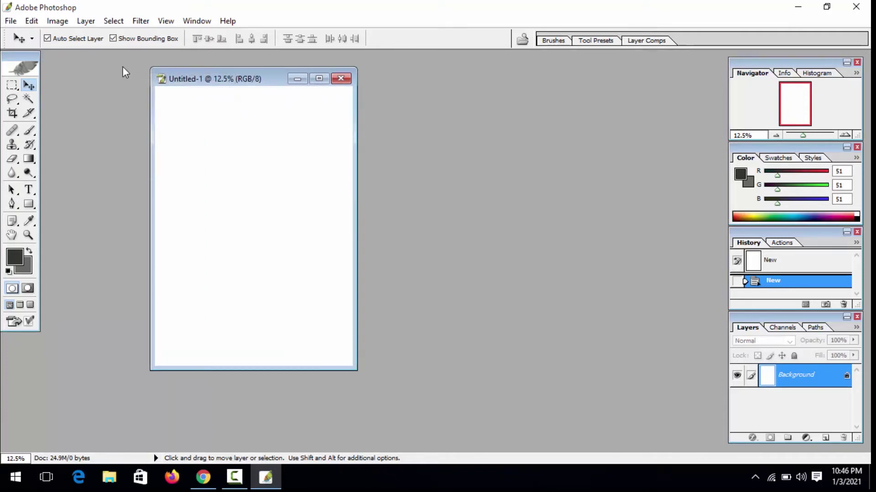
Resize the image to 1920 × 1080 pixels with Scale Styles and Constrain Proportions off
left_click(57, 21)
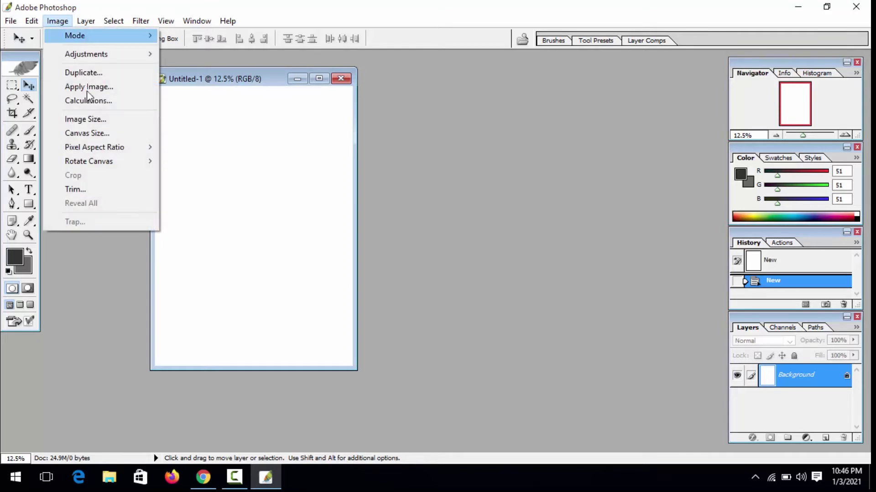
left_click(102, 122)
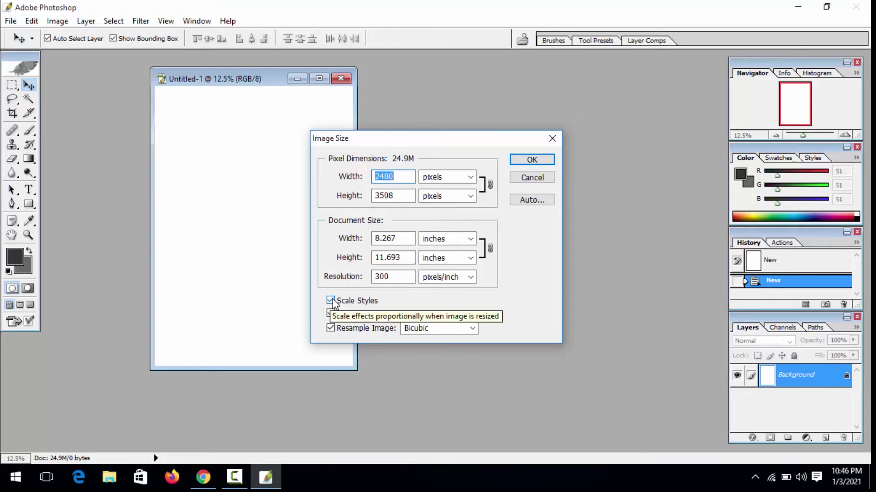
left_click(331, 301)
left_click(333, 314)
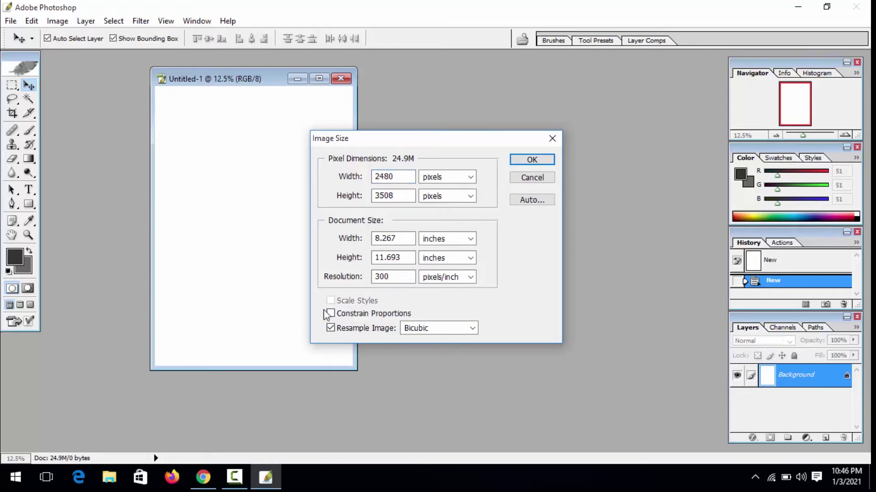
left_click(393, 177)
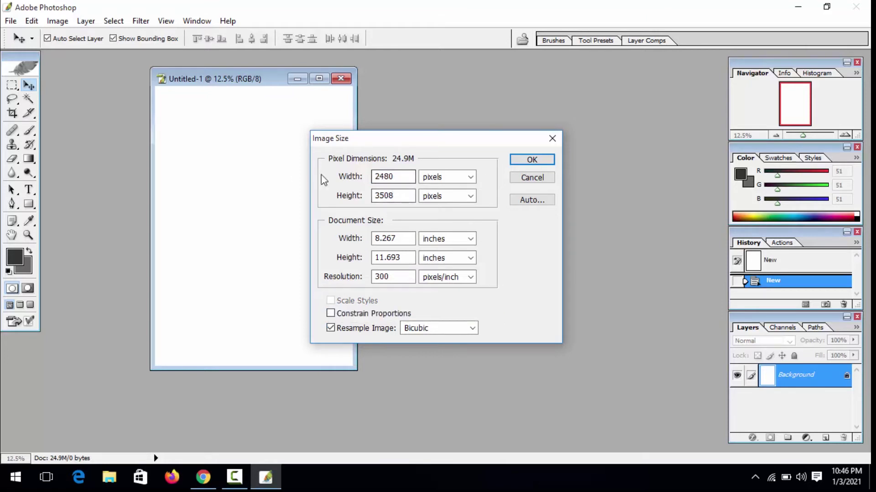
left_click_drag(397, 177, 344, 182)
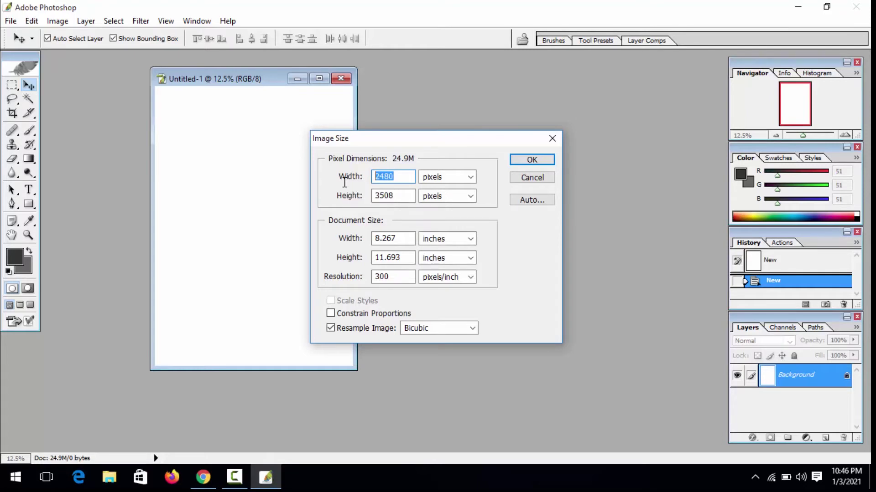
type("1")
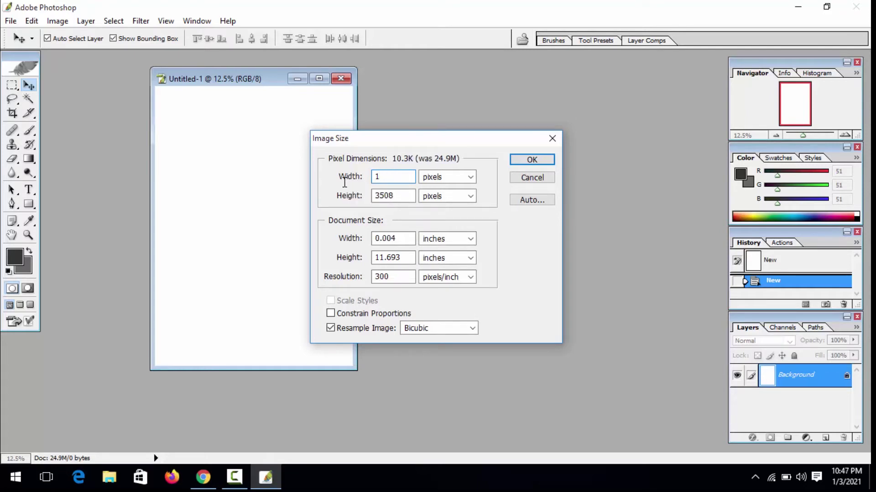
type("02")
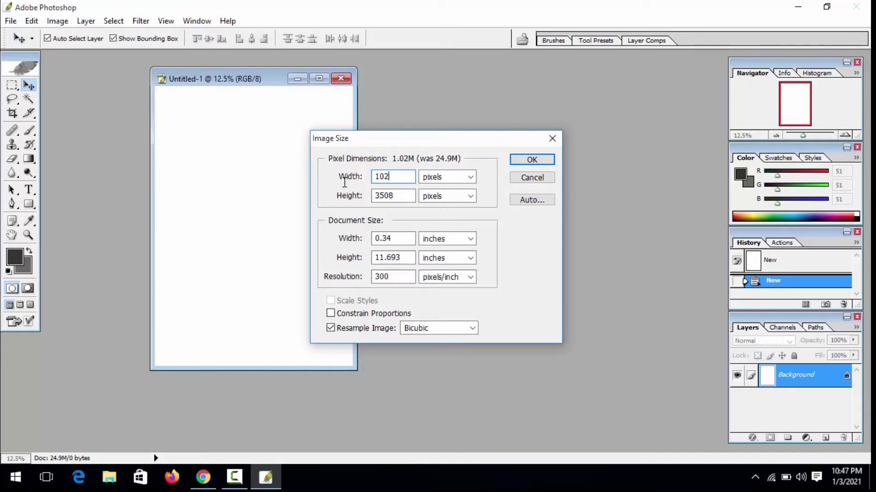
key("BackSpace")
key("BackSpace")
type("9")
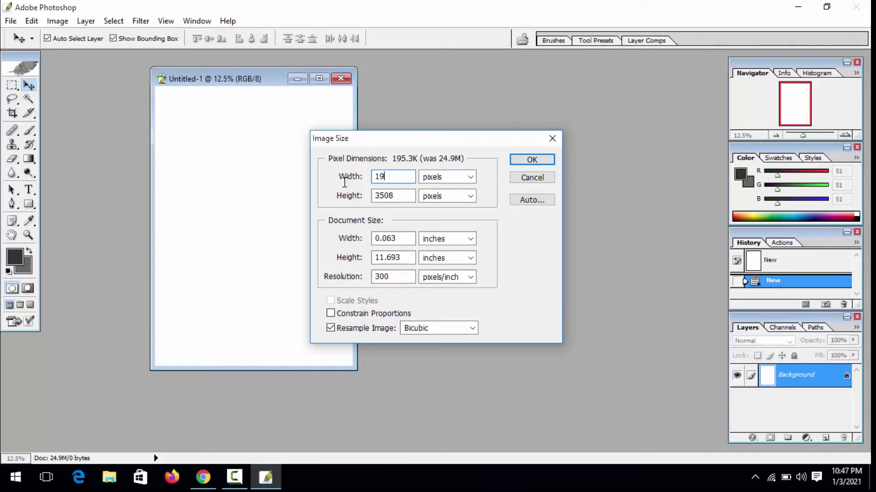
type("20")
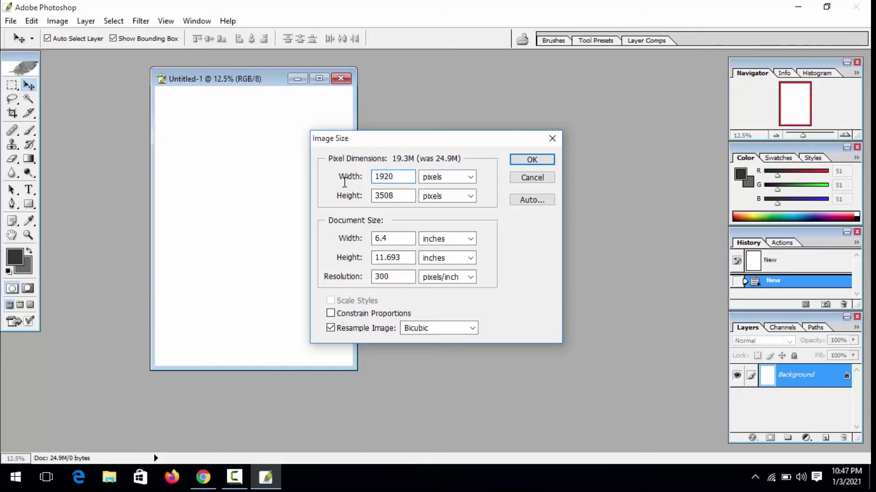
key("Tab")
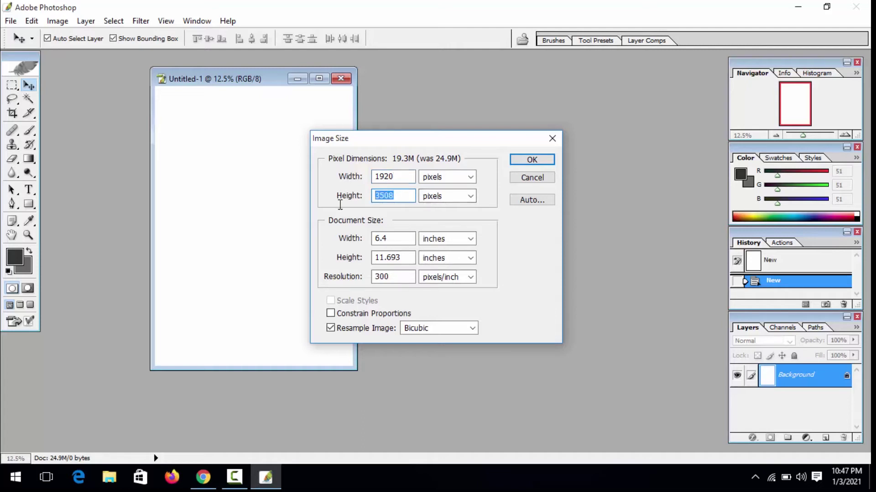
type("10")
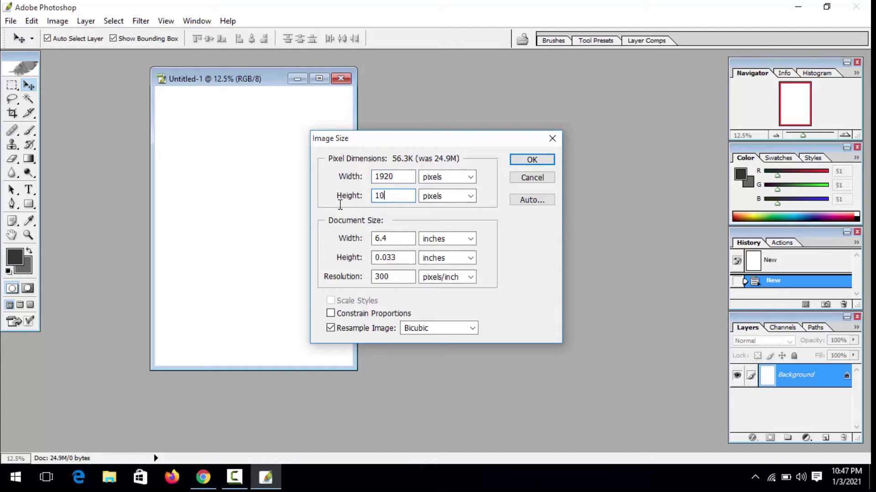
type("80")
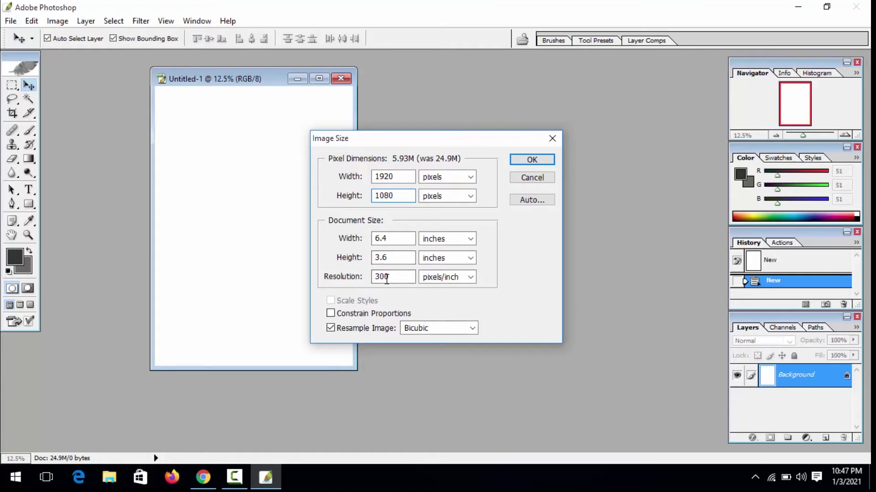
left_click(528, 160)
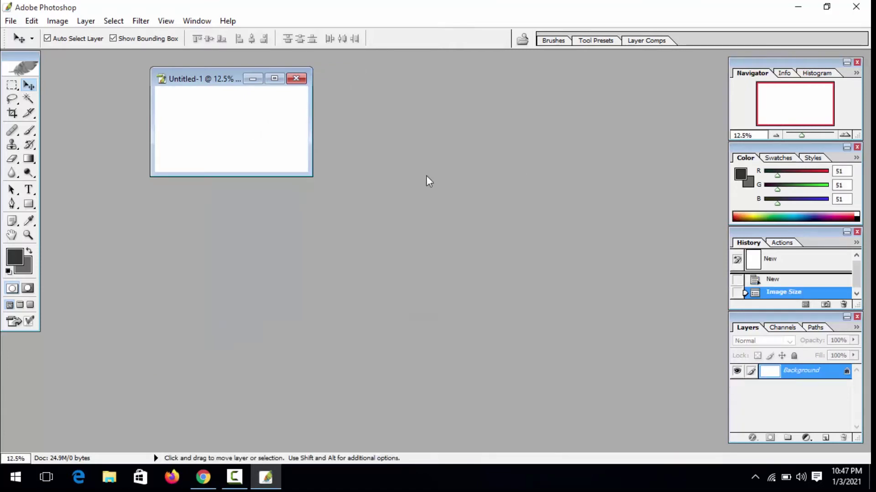
Maximize the document window and zoom the canvas view out and back in
left_click(274, 79)
left_click(34, 241)
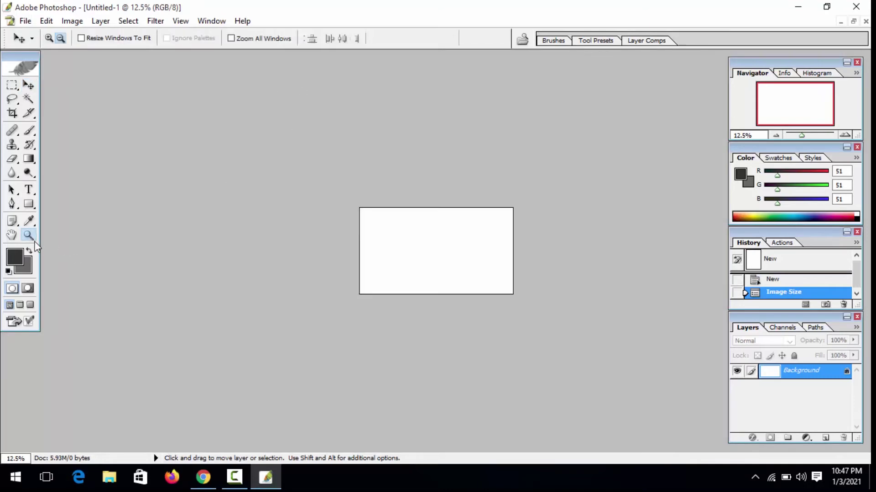
left_click(357, 275, "alt")
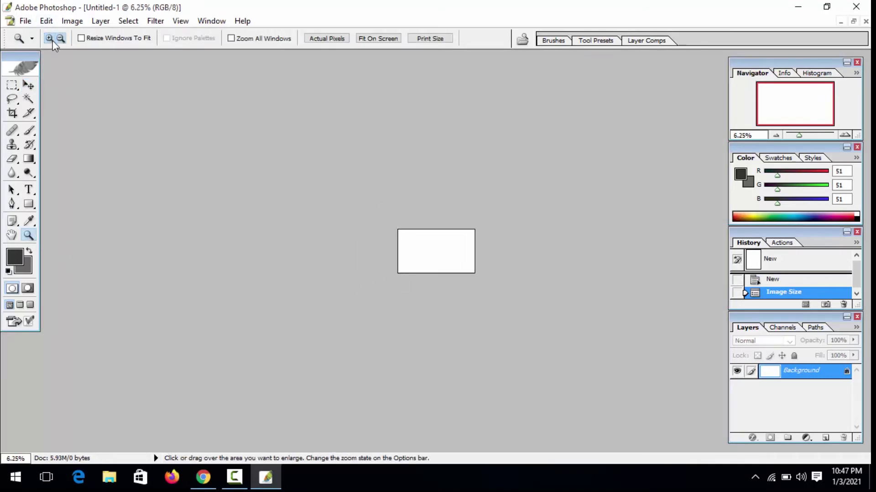
left_click(446, 258)
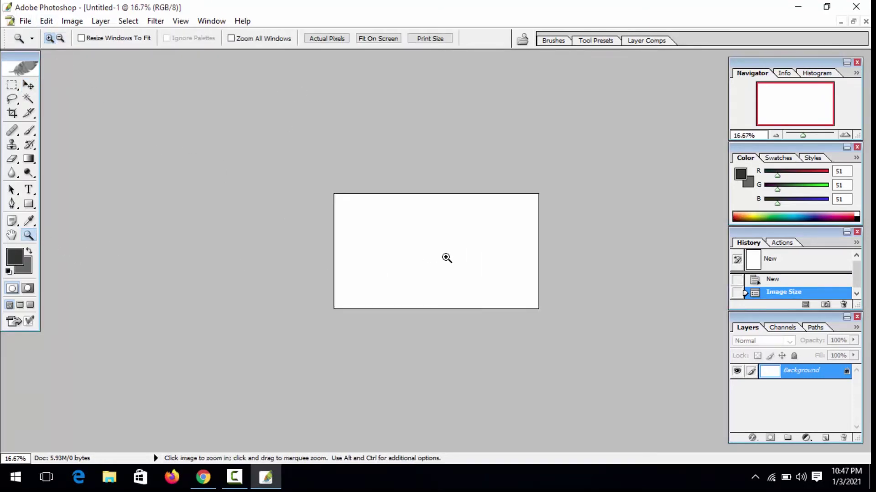
left_click(447, 259)
left_click(432, 258)
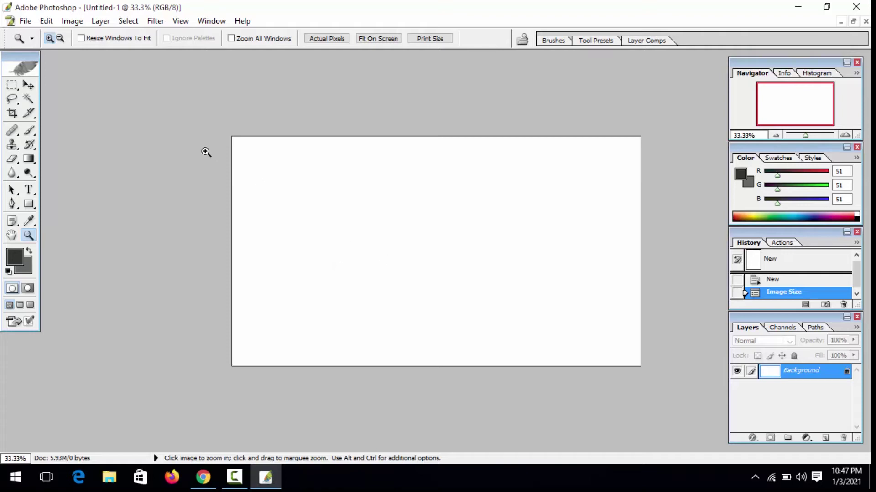
Show the canvas in a smaller, enlarged window zoomed out to fit the whole page
left_click(30, 86)
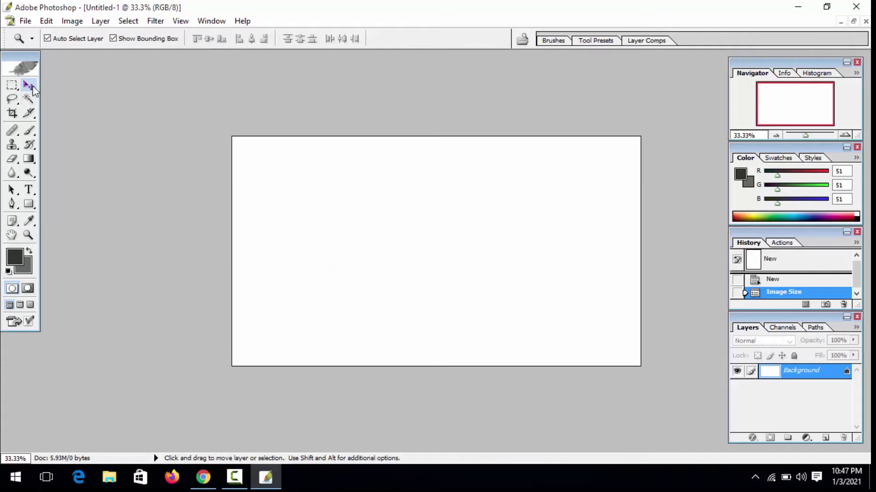
left_click(853, 22)
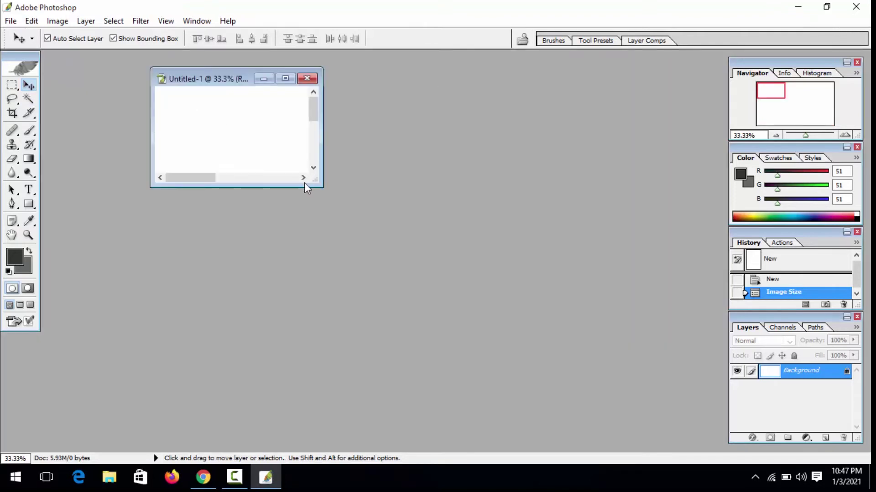
left_click_drag(320, 184, 460, 301)
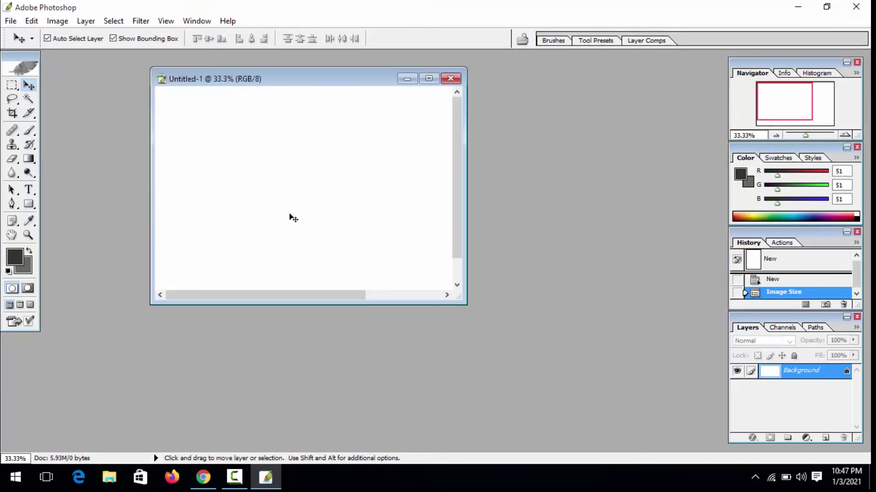
key("ctrl+minus")
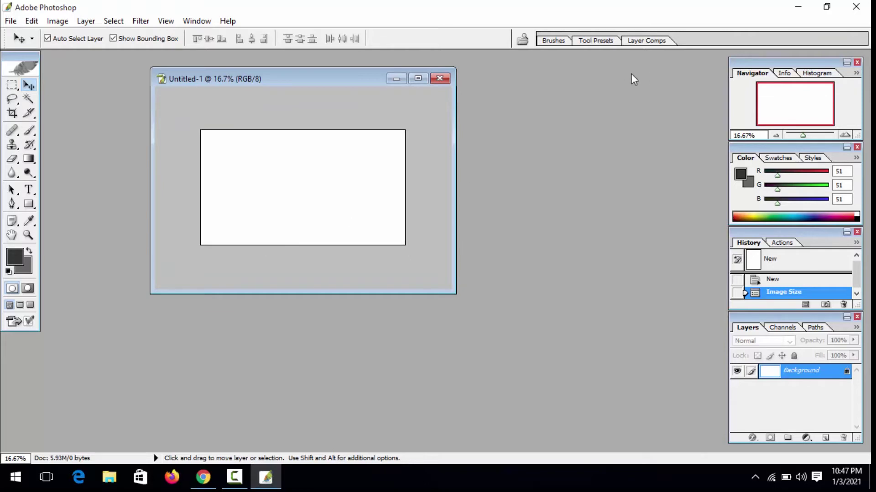
Minimize Photoshop and drag the 9999 desktop photo onto Photoshop's taskbar button
left_click(797, 8)
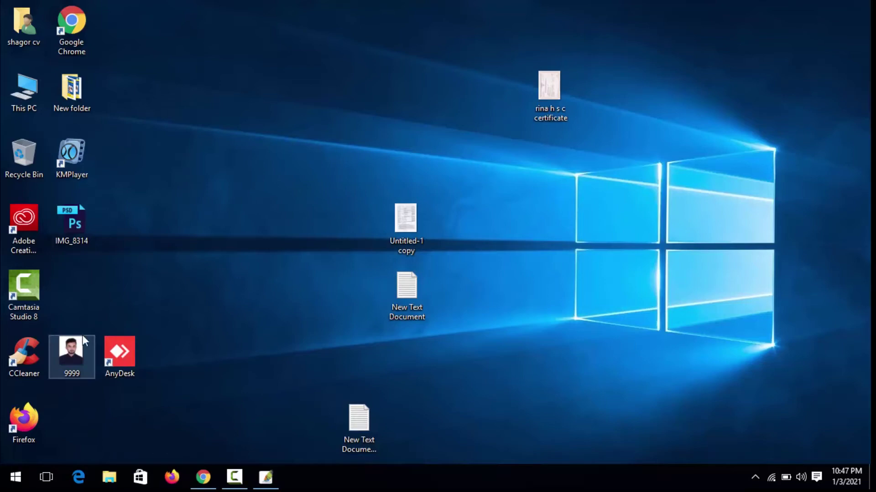
left_click(70, 350)
mouse_move(67, 352)
left_mouse_down()
mouse_move(220, 410)
mouse_move(225, 399)
left_mouse_up()
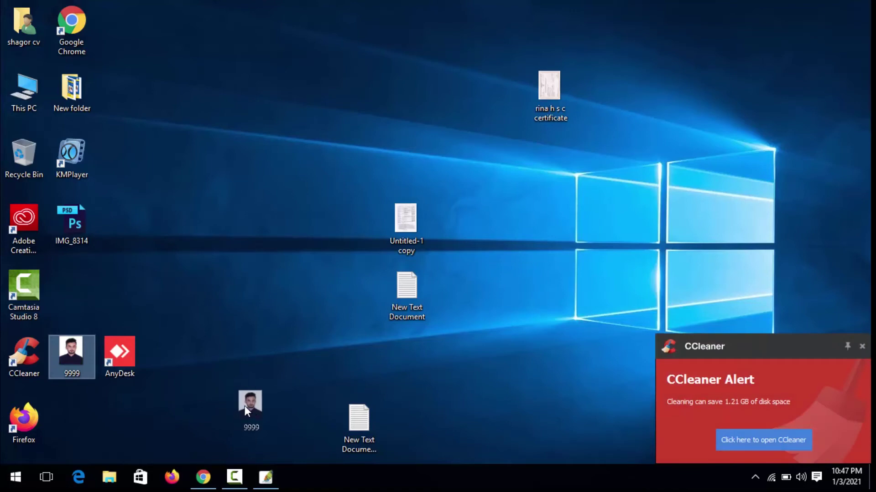
mouse_move(264, 449)
left_mouse_down()
mouse_move(269, 485)
mouse_move(262, 315)
left_mouse_up()
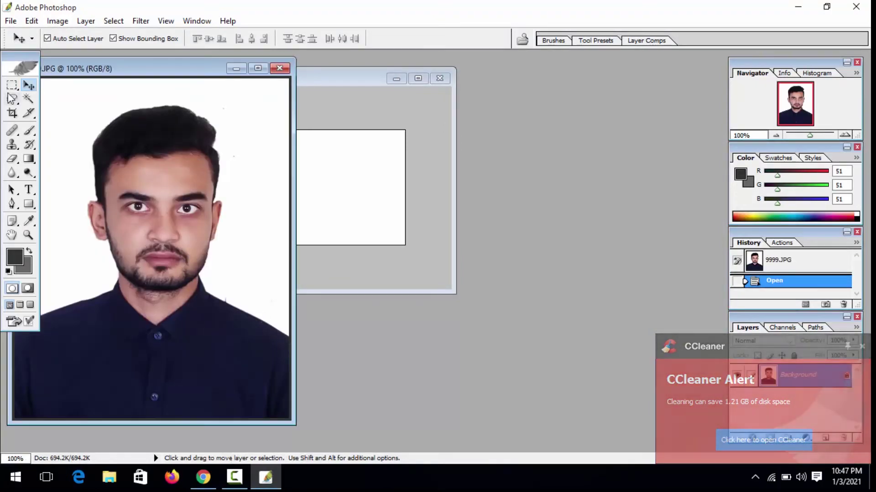
Open the 9999 JPG photo from the Desktop folder
left_click(11, 21)
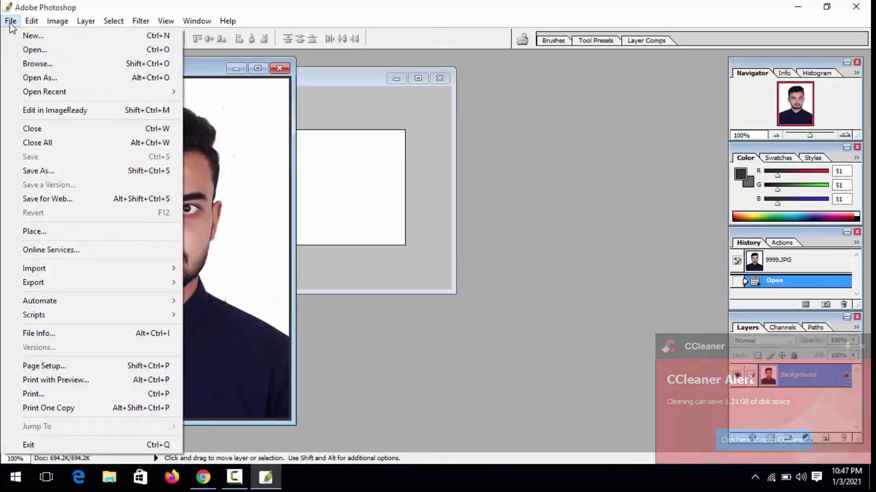
left_click(25, 50)
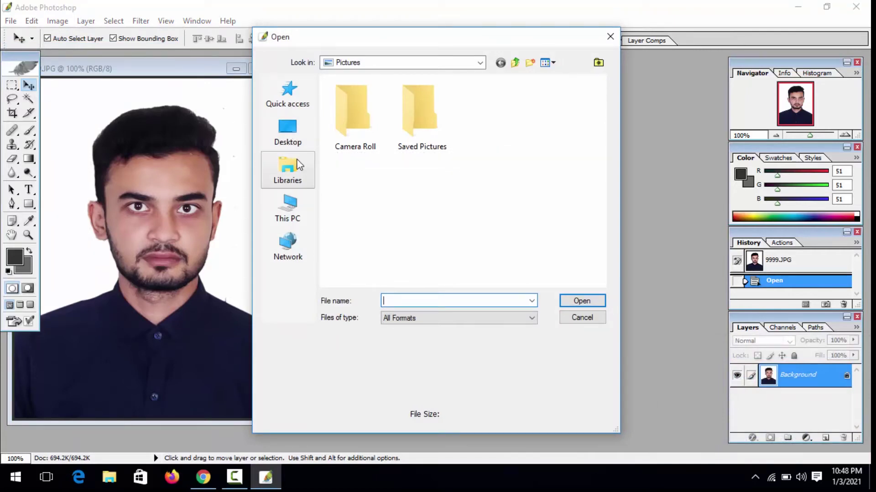
left_click(289, 138)
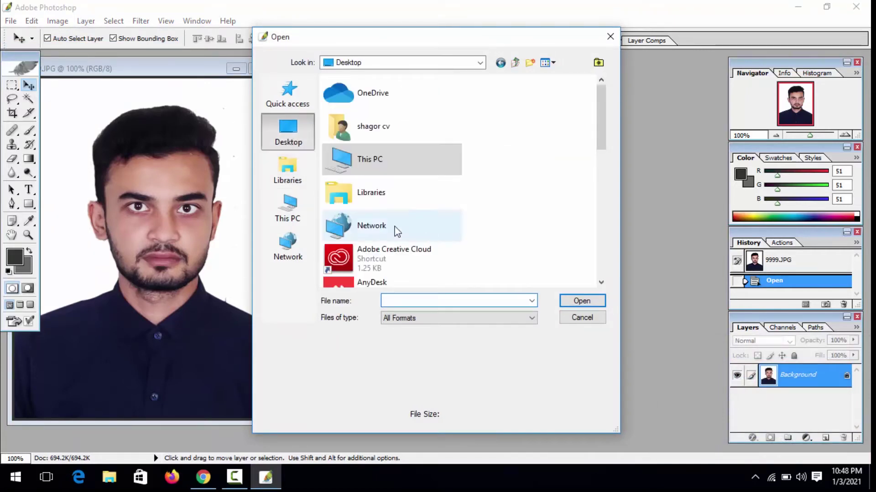
scroll(394, 231, "down", 5)
scroll(358, 210, "down", 2)
scroll(353, 150, "up", 3)
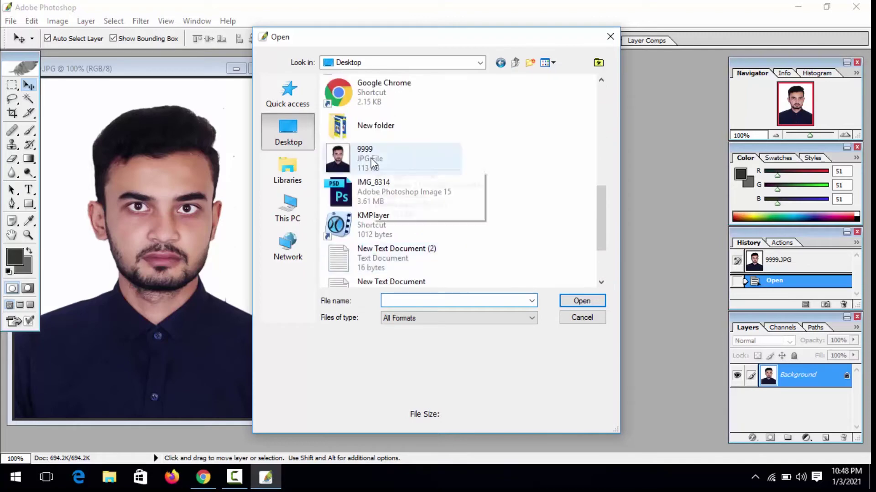
left_click(374, 161)
left_click(595, 301)
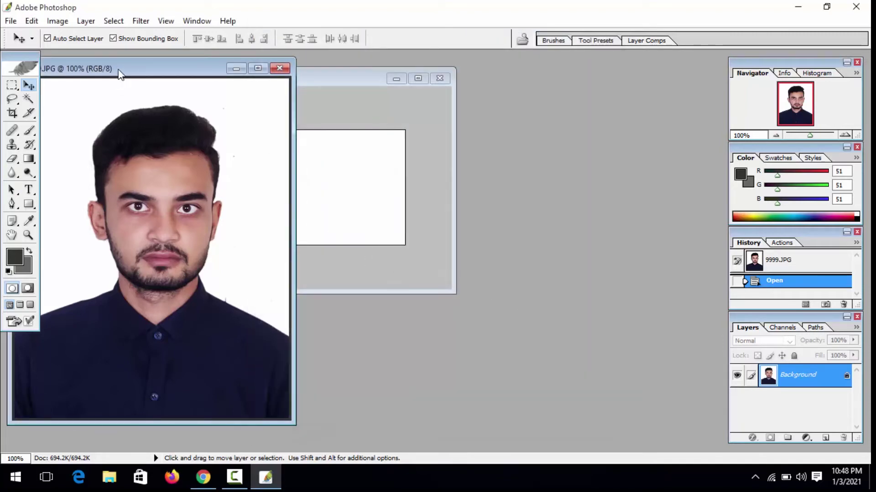
Maximize the photo window and mark a crop area just inside its edges
left_click_drag(120, 75, 297, 91)
left_click(435, 86)
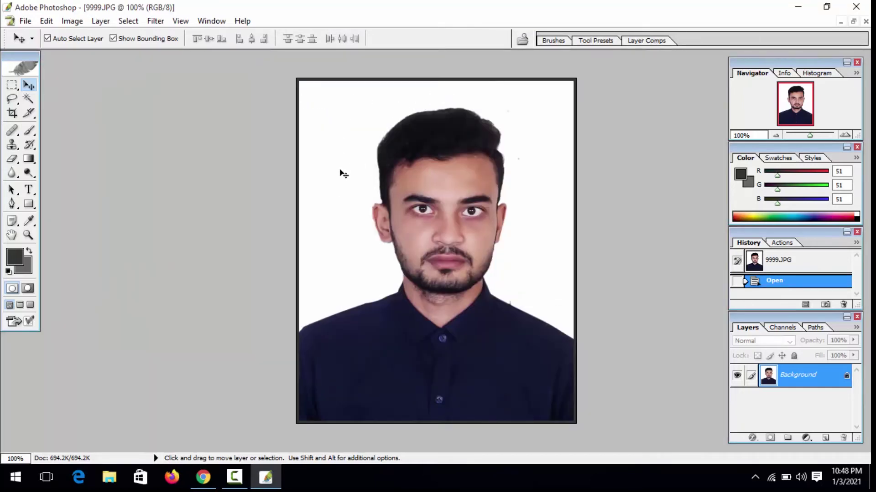
left_click(13, 113)
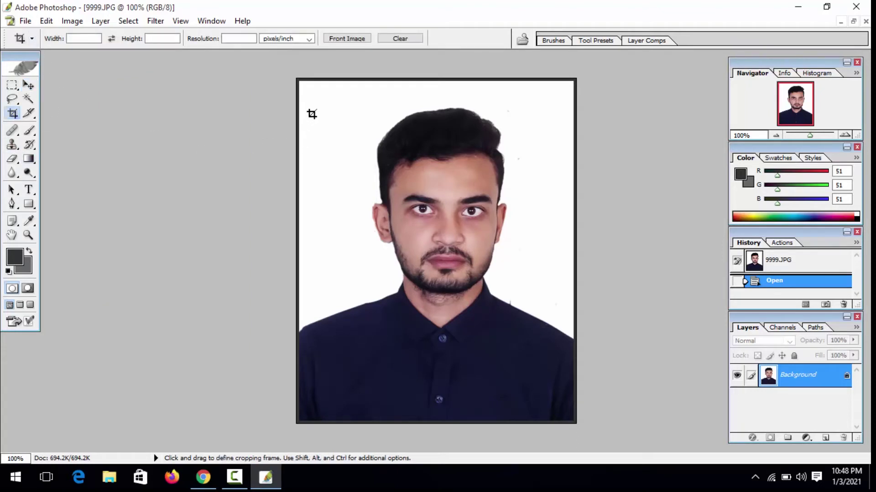
left_click_drag(301, 85, 568, 411)
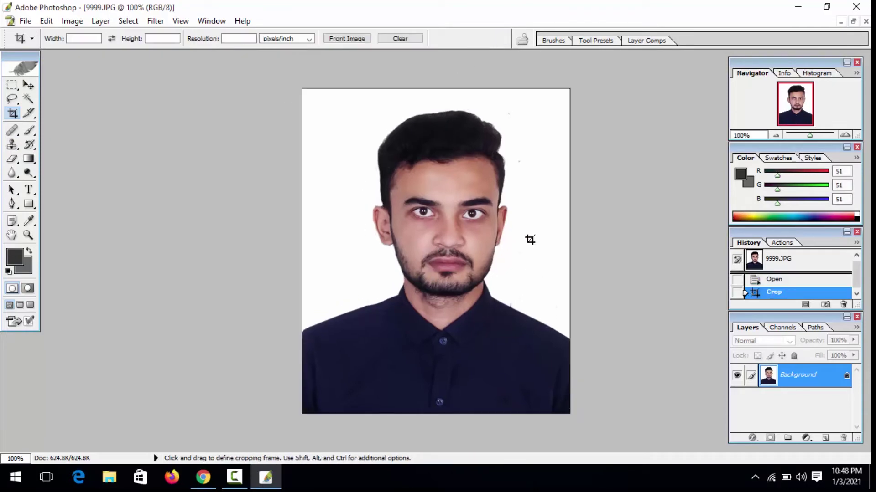
Convert the Background layer into editable Layer 0, then look through the Window menu
double_click(804, 384)
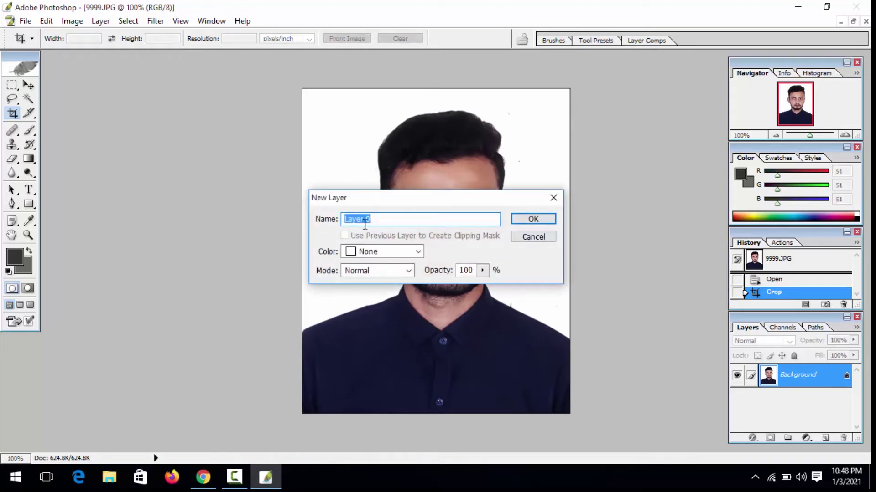
left_click(364, 220)
left_click(532, 219)
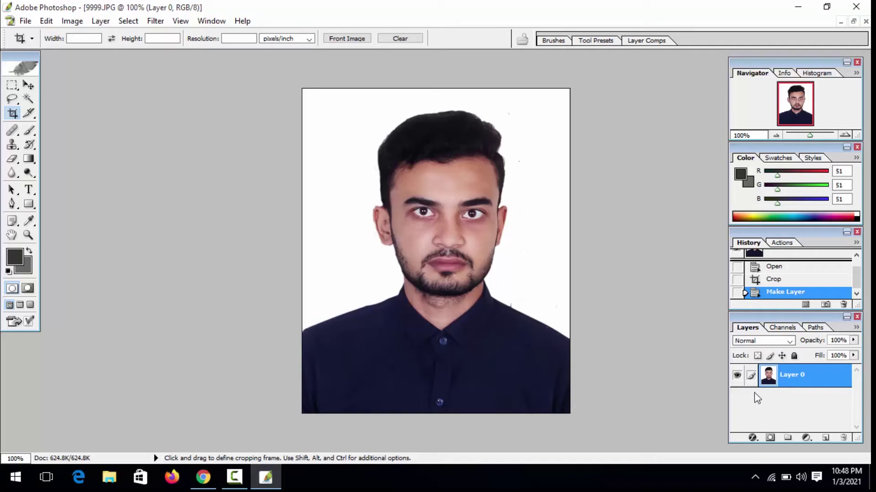
left_click(211, 21)
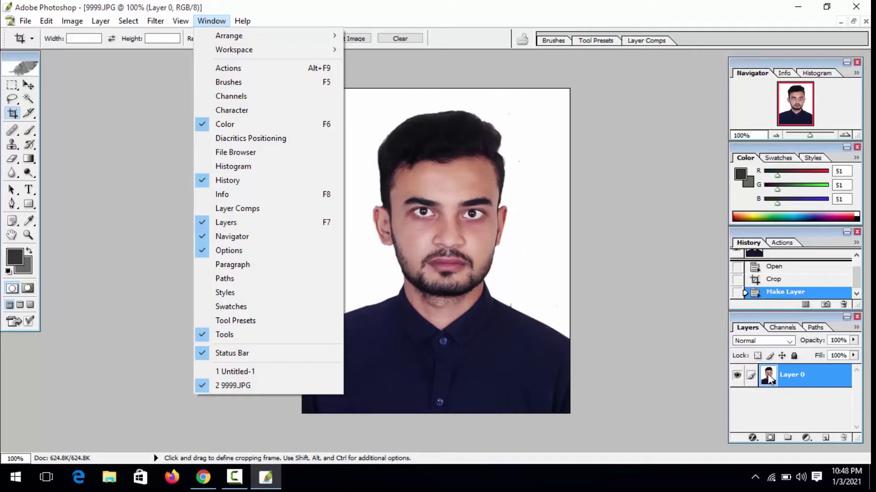
left_click(545, 337)
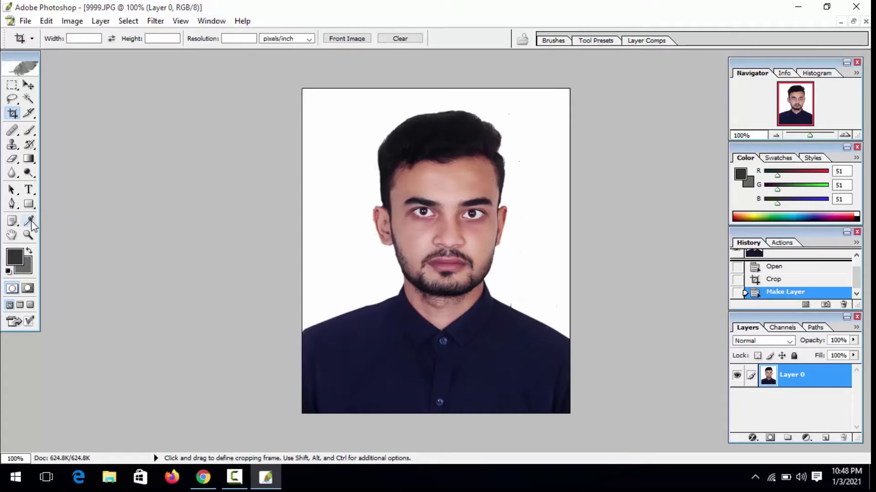
Magic-wand the white backdrop around the portrait, delete it, then switch to Chrome
left_click(27, 100)
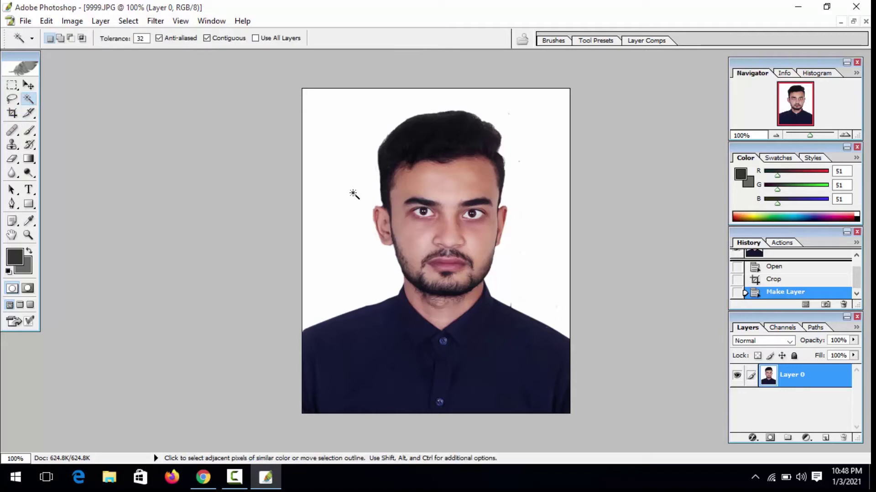
left_click(322, 189)
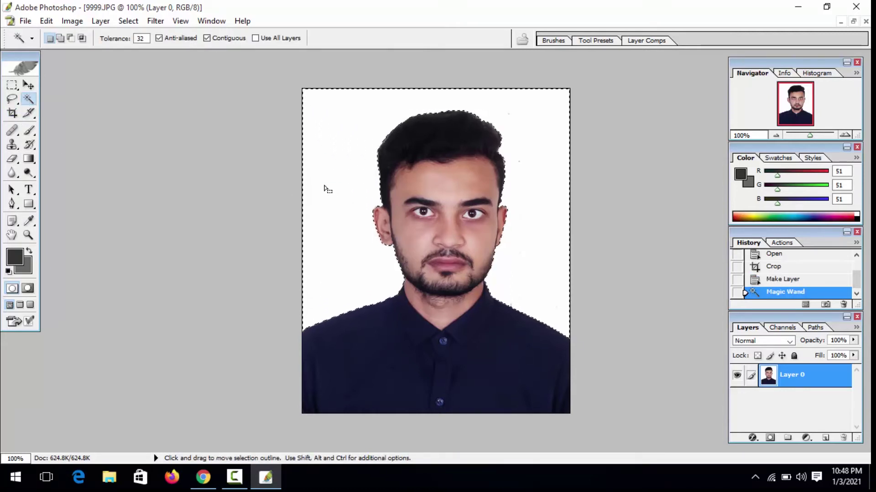
key("Delete")
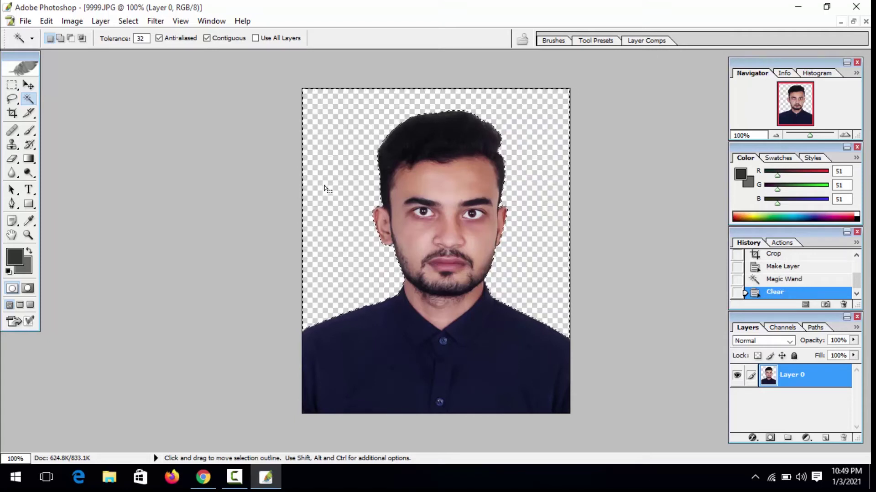
key("Delete")
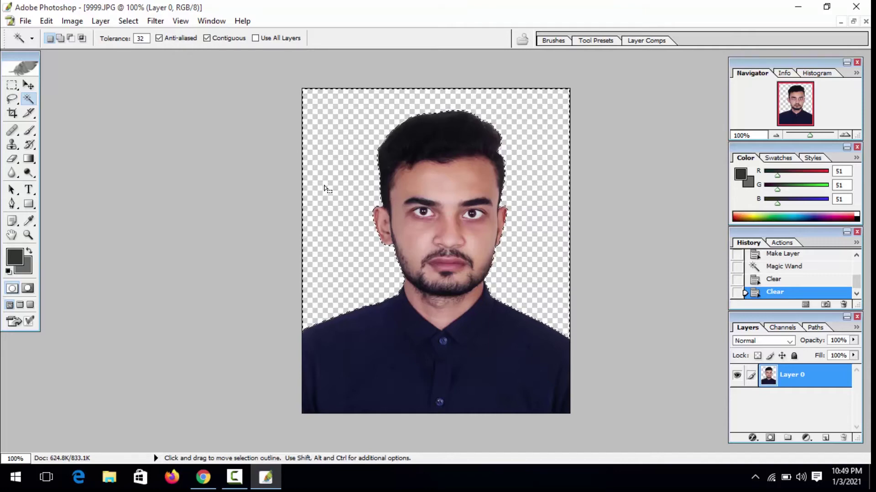
left_click(203, 477)
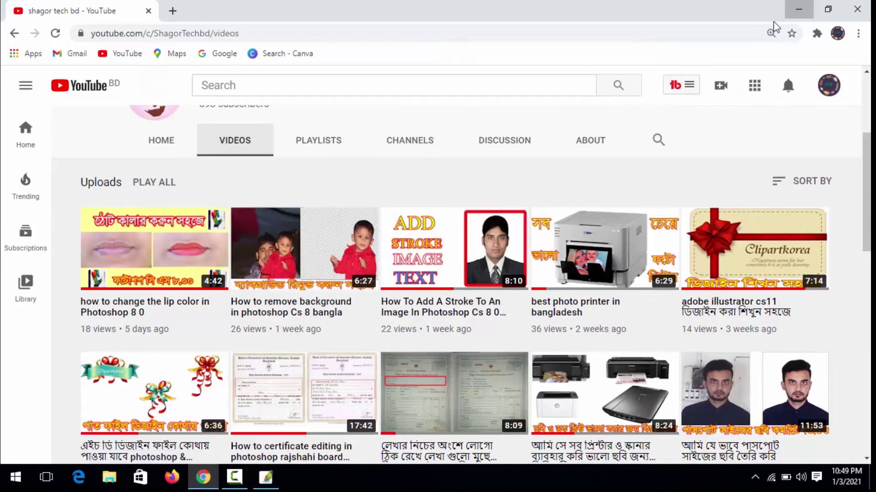
left_click(798, 10)
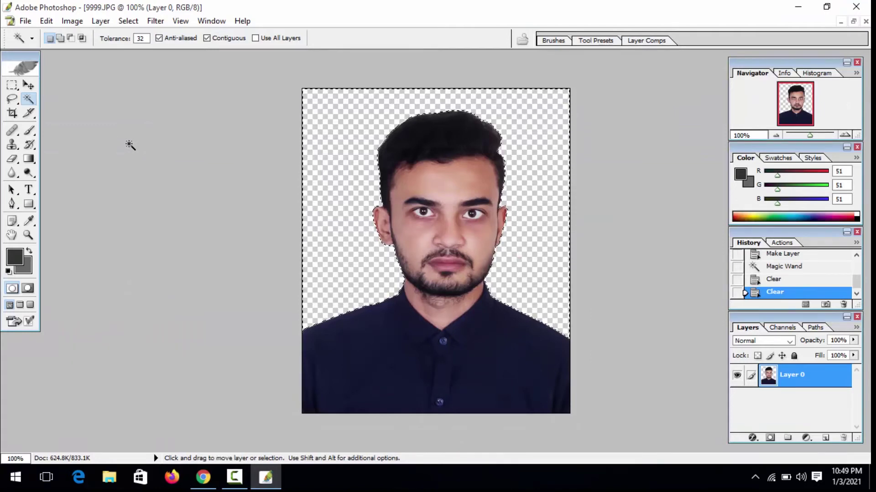
Deselect, drag the cut-out portrait onto the wide canvas, and place it top-right
key("ctrl+d")
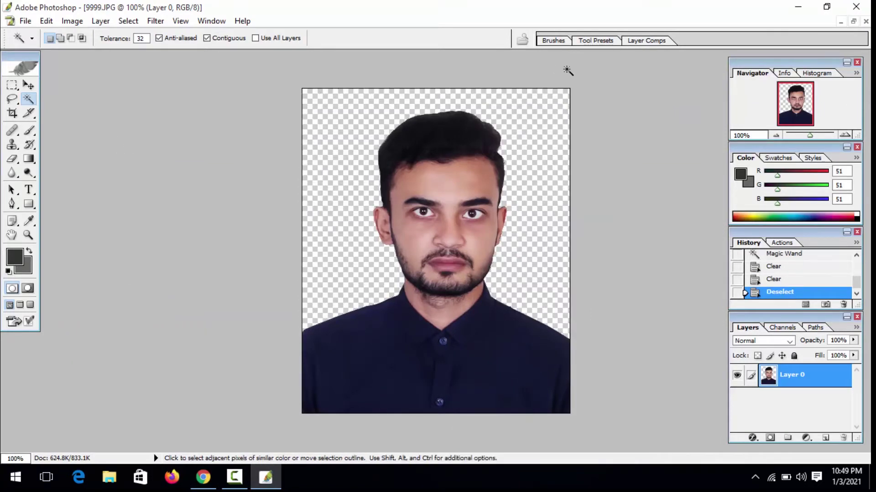
left_click(853, 22)
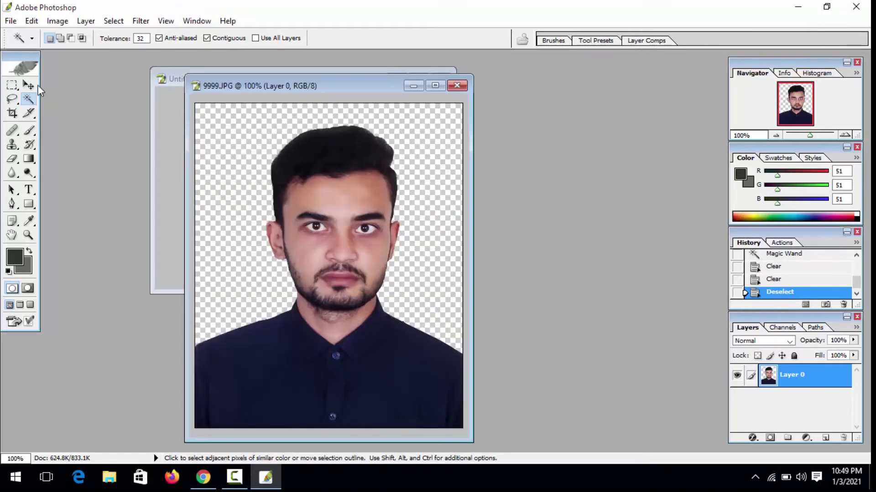
left_click(28, 87)
left_click_drag(277, 86, 464, 86)
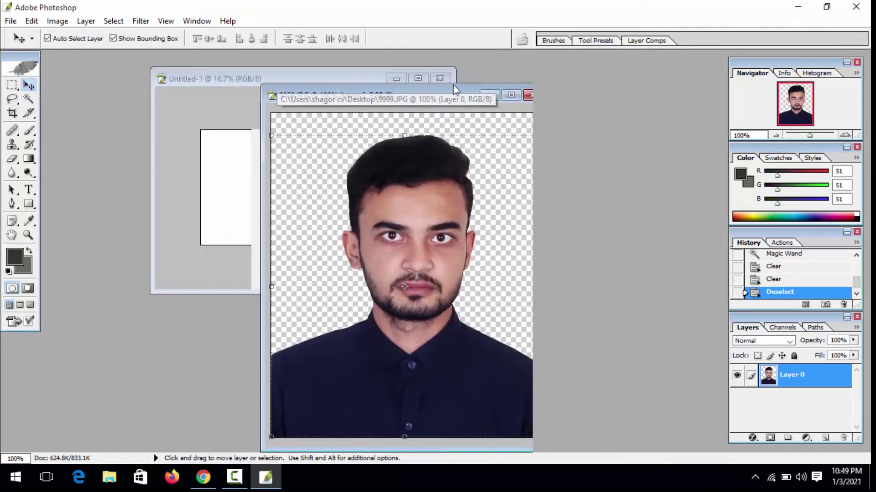
left_click_drag(535, 206, 318, 187)
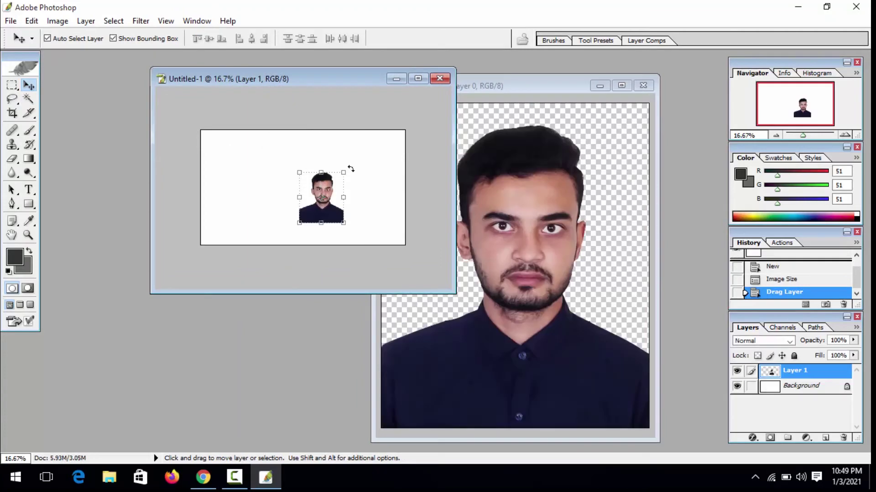
left_click(418, 80)
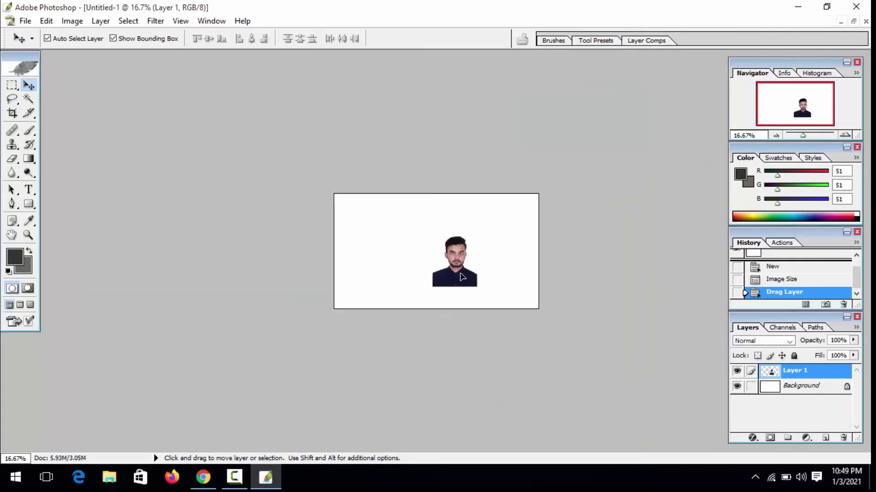
left_click_drag(497, 259, 501, 239)
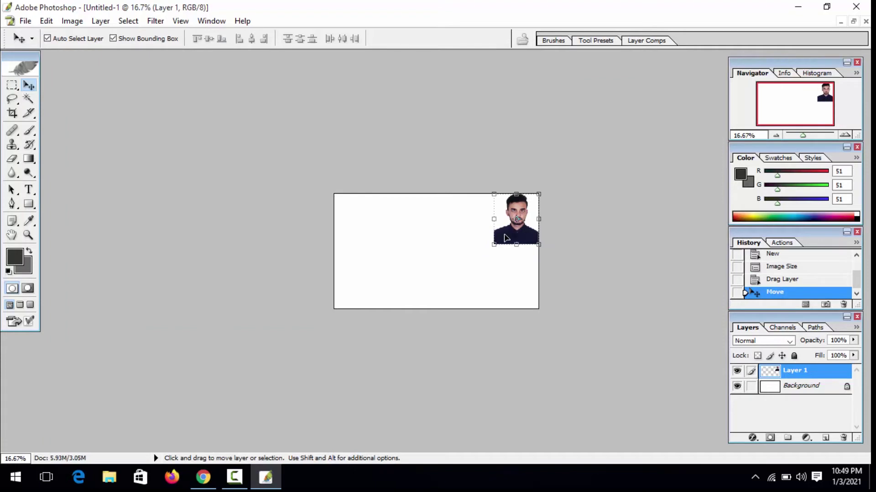
left_click_drag(505, 237, 504, 235)
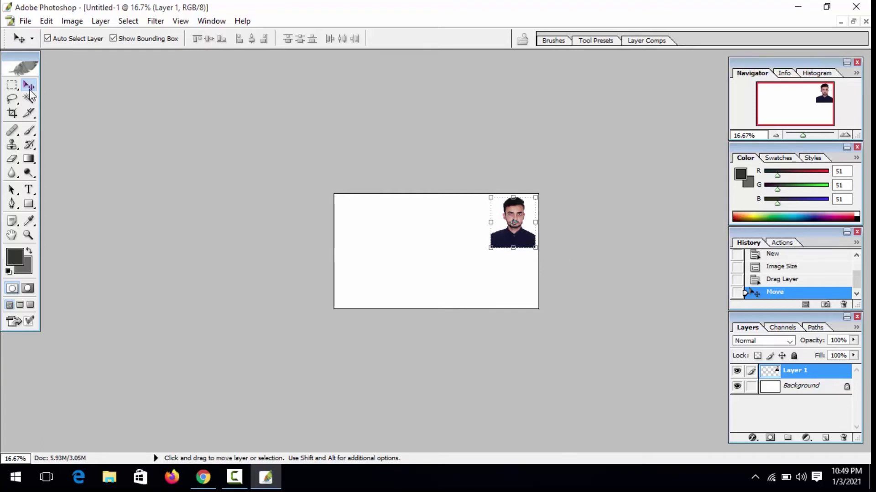
Free-transform the portrait to about double size from its bottom-left corner and commit
key("ctrl+t")
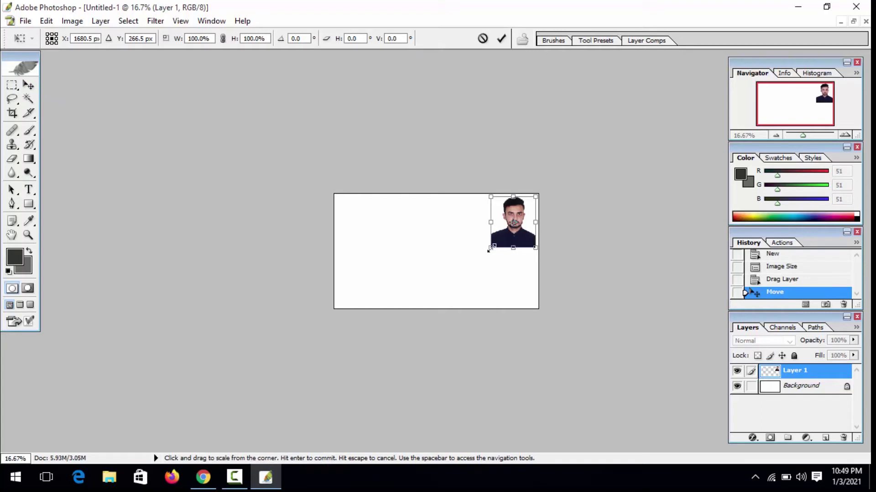
mouse_move(489, 250)
left_mouse_down()
mouse_move(466, 293)
mouse_move(446, 305)
left_mouse_up()
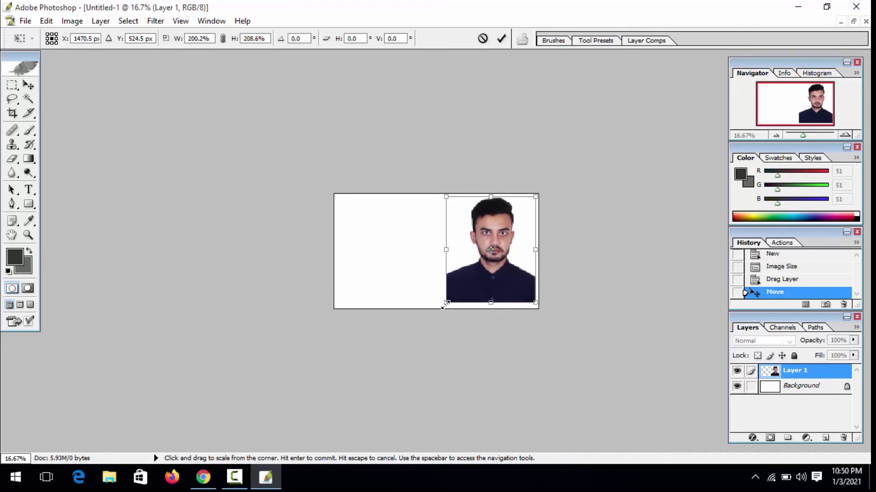
key("Return")
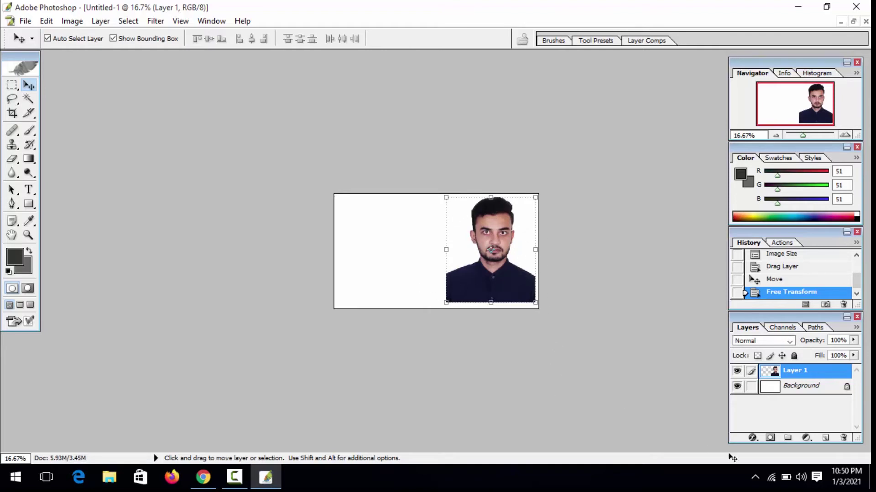
Add a Stroke effect to the portrait, settling on blue #0033FF at about 10 px
left_click(753, 438)
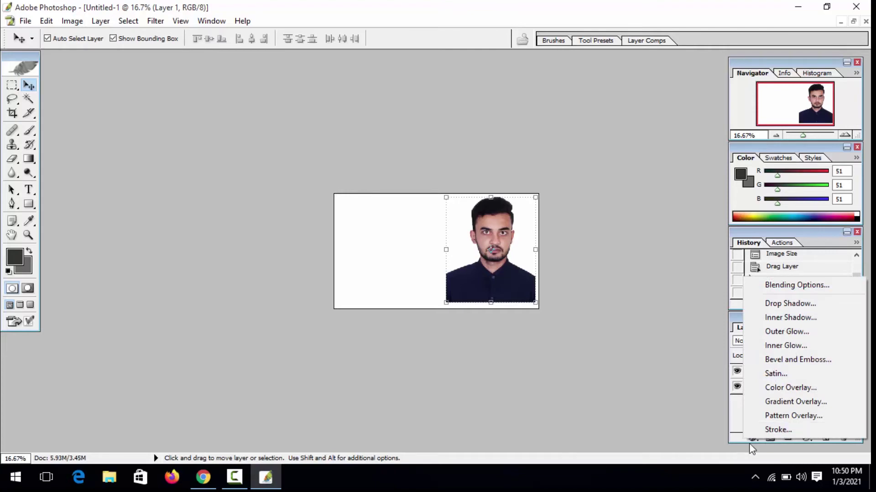
left_click(778, 429)
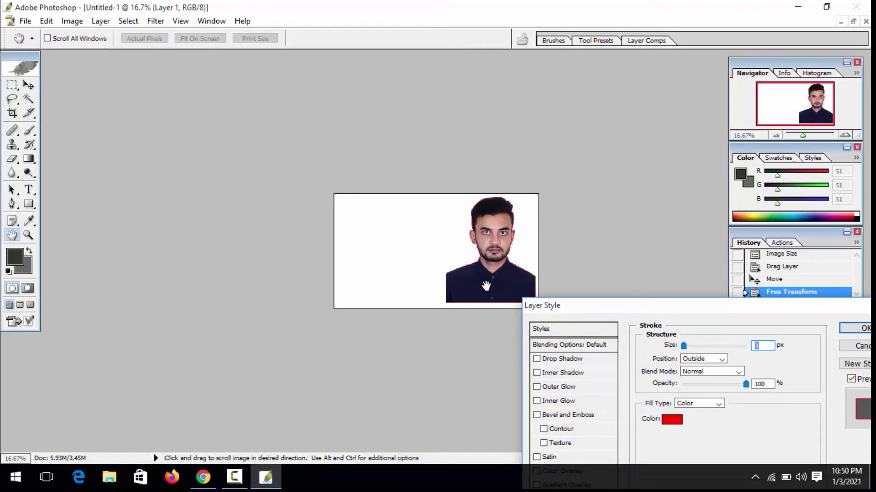
left_click(669, 420)
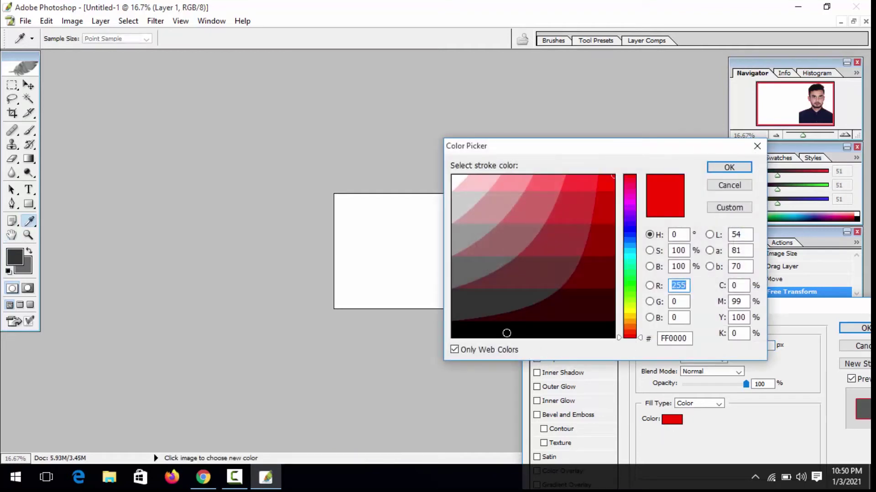
left_click(499, 336)
left_click(730, 167)
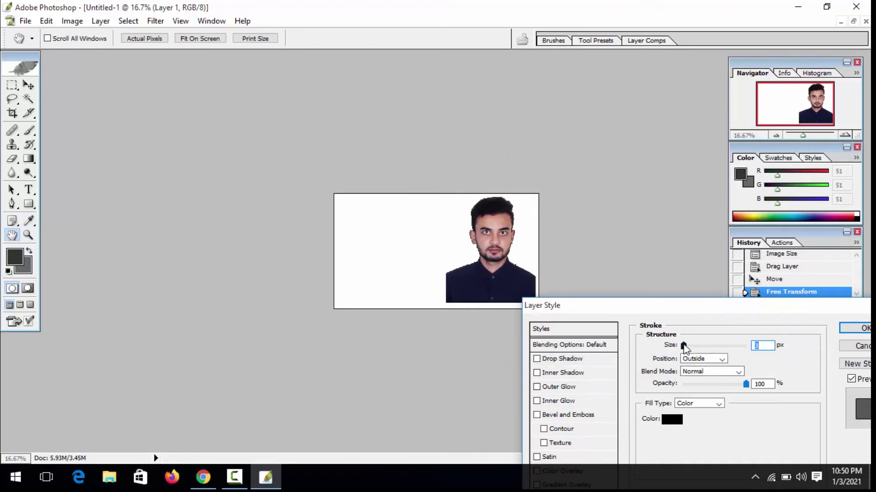
left_click_drag(684, 349, 694, 348)
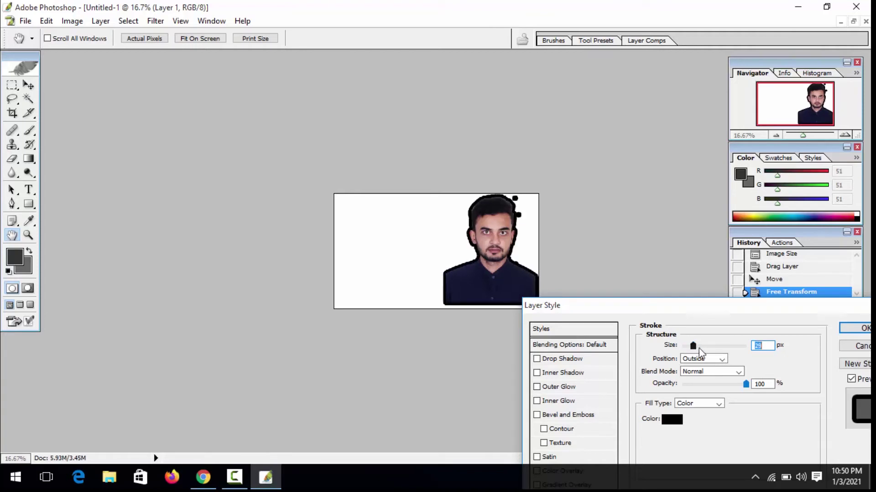
left_click(672, 420)
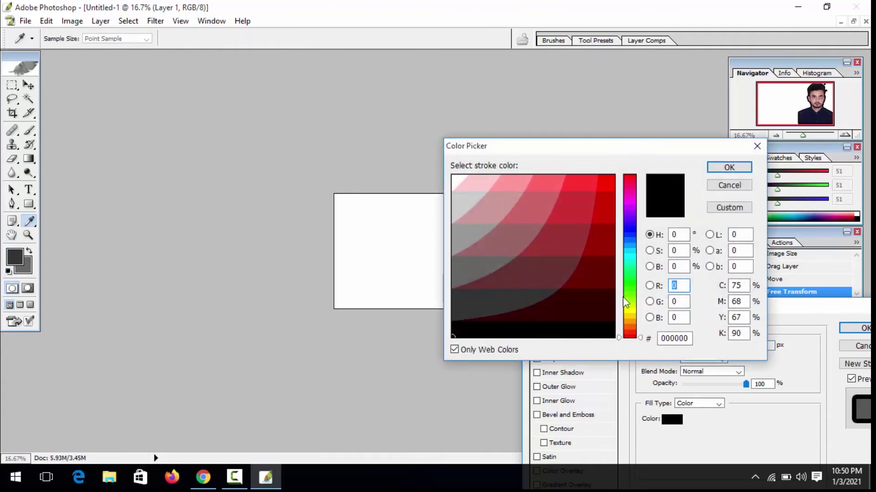
left_click_drag(631, 267, 630, 237)
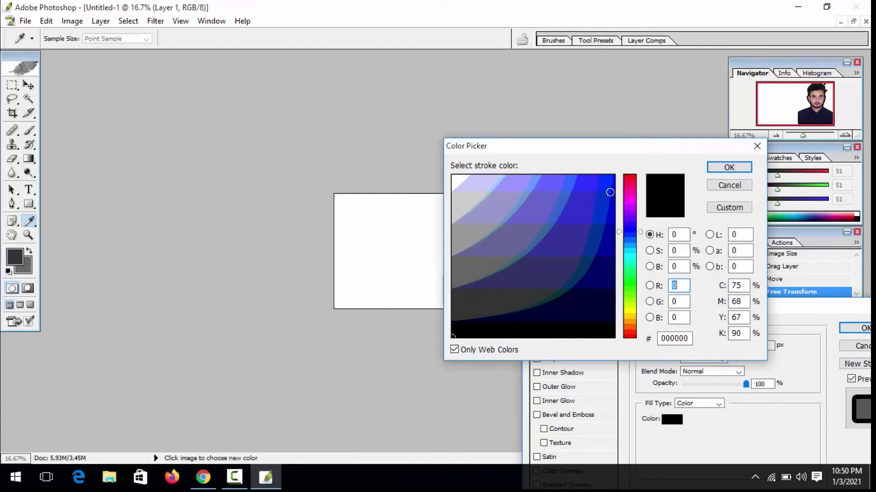
left_click(606, 184)
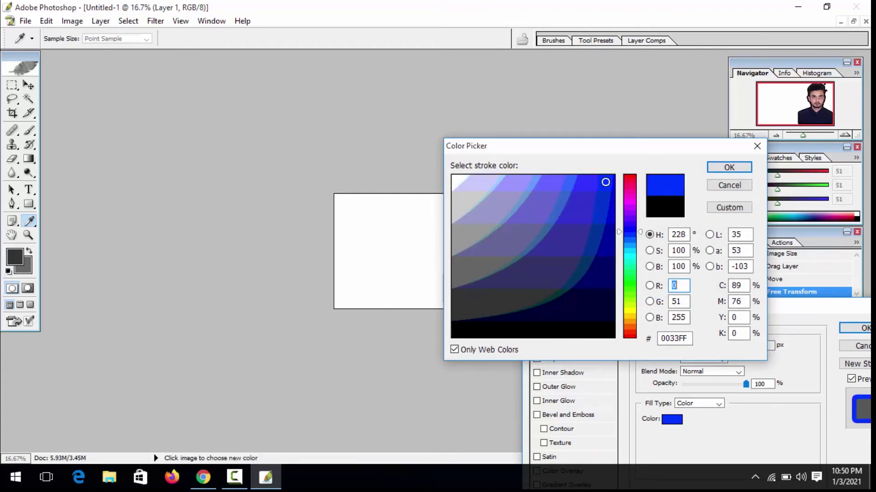
left_click(727, 166)
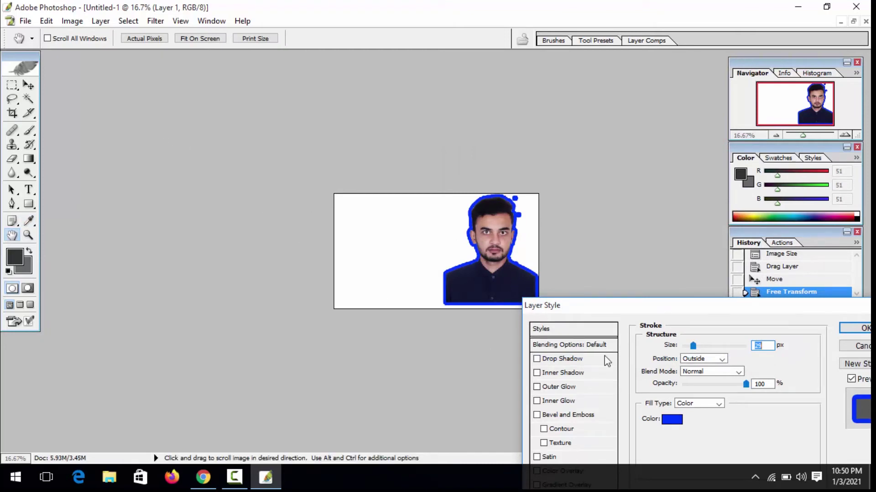
left_click_drag(693, 345, 690, 346)
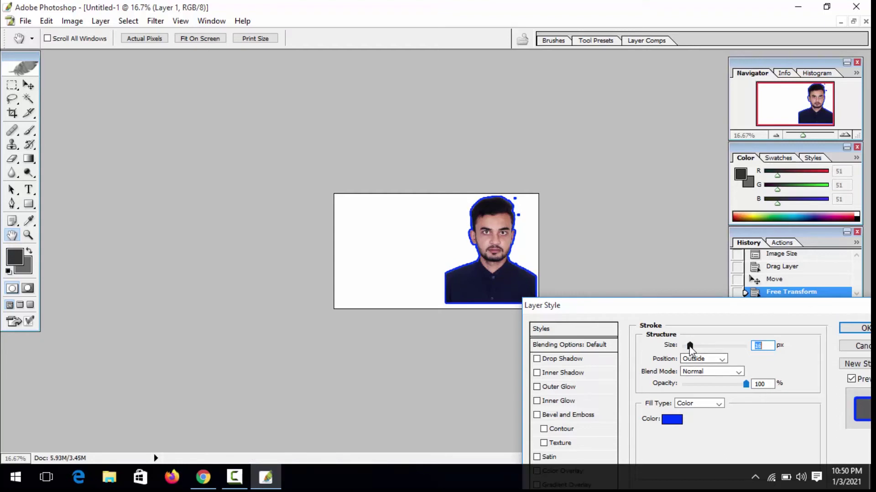
Apply the blue stroke and stretch the portrait down to the canvas bottom
left_click(863, 329)
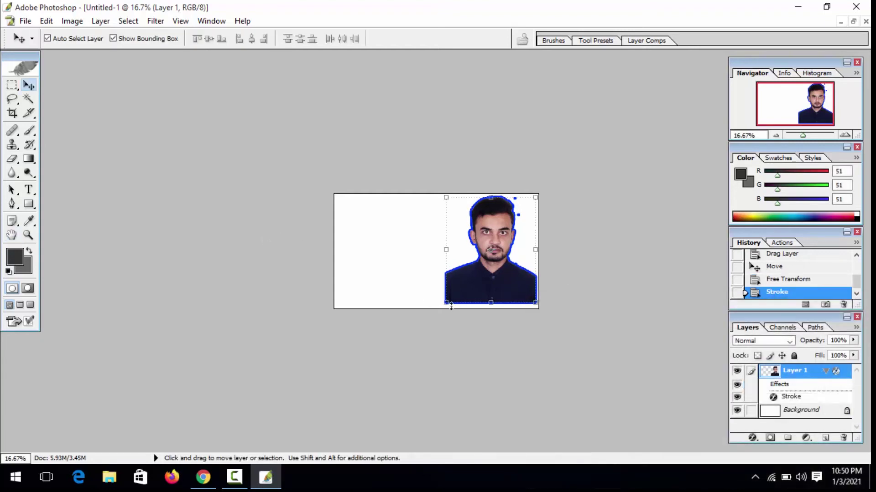
left_click_drag(451, 307, 448, 312)
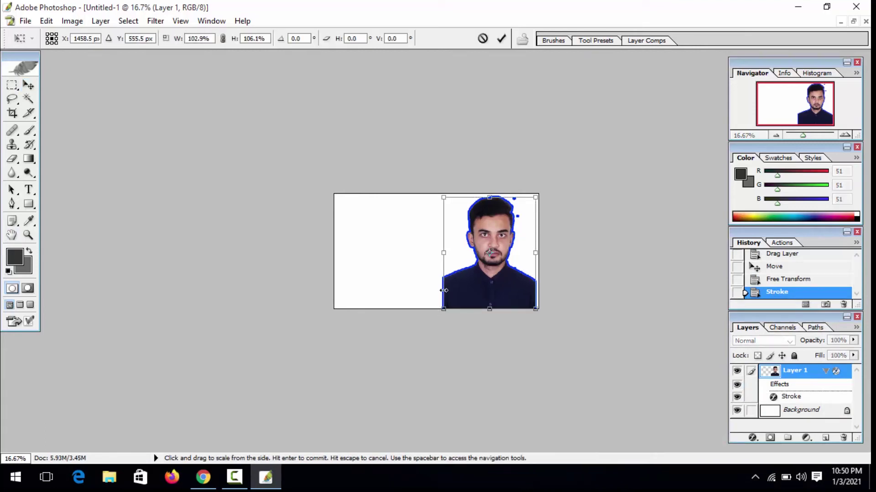
key("Return")
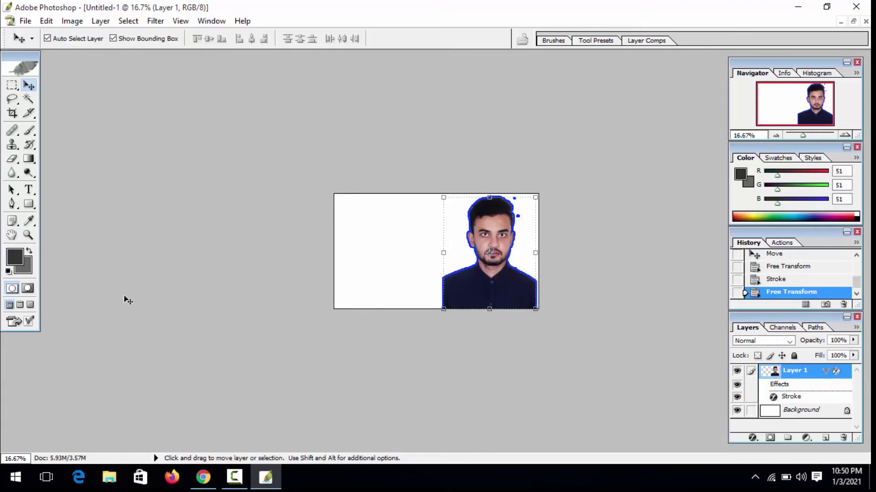
Set the text font to SutonnyMJ and finish typing the কিভাবে line at the canvas left
left_click(32, 193)
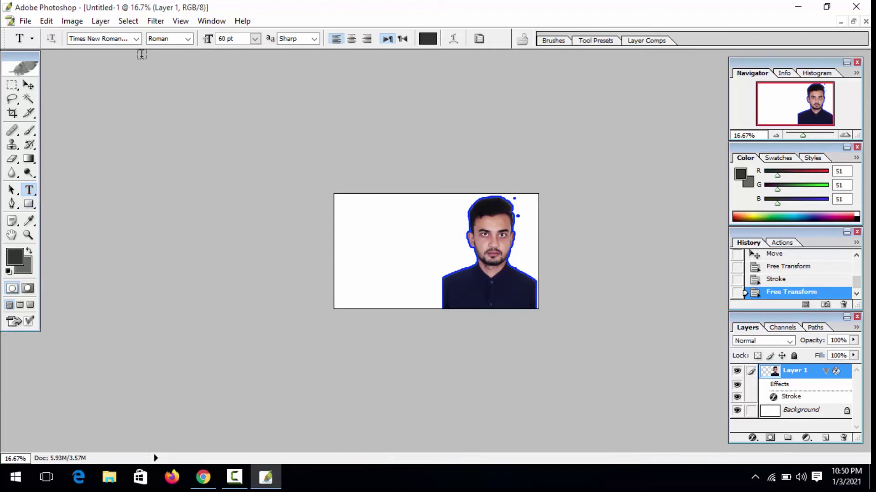
left_click(122, 39)
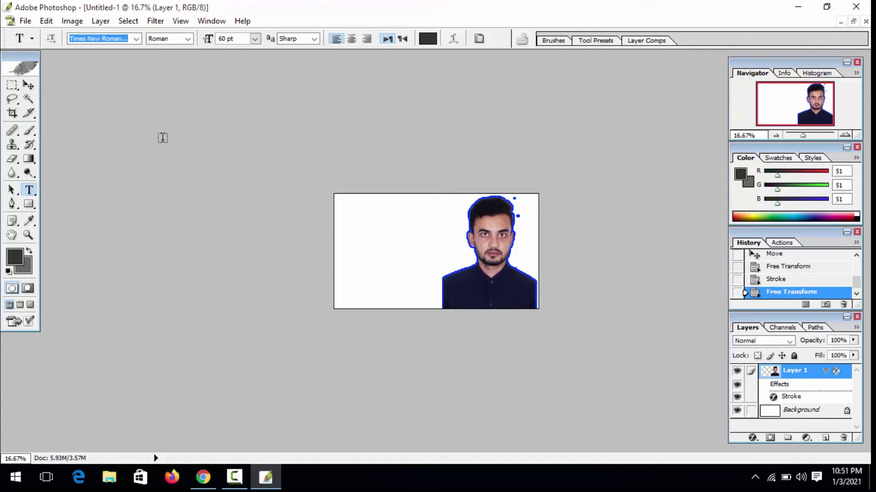
type("SutonnyMJ")
key("Return")
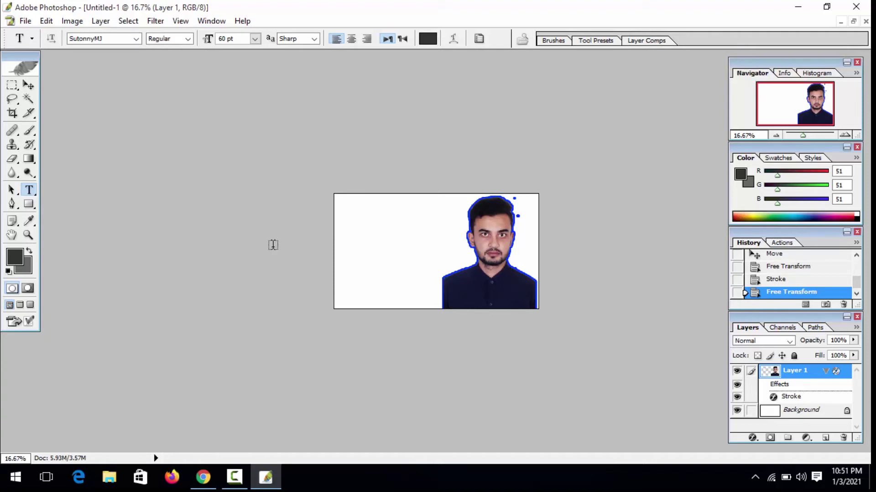
left_click(343, 279)
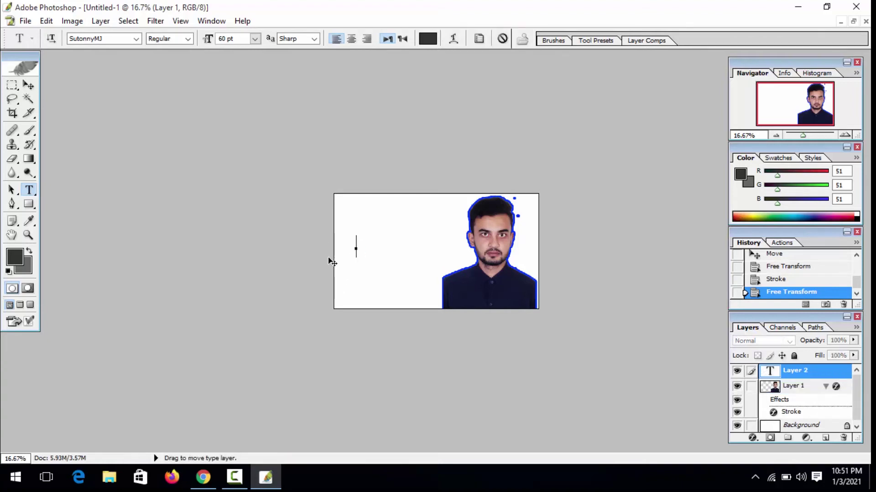
key("ctrl")
type("we")
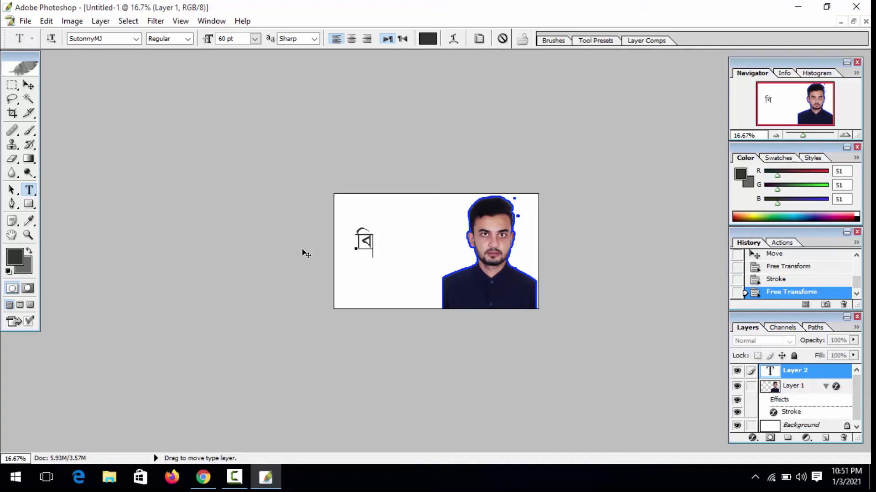
key("BackSpace")
type("Kfv‡")
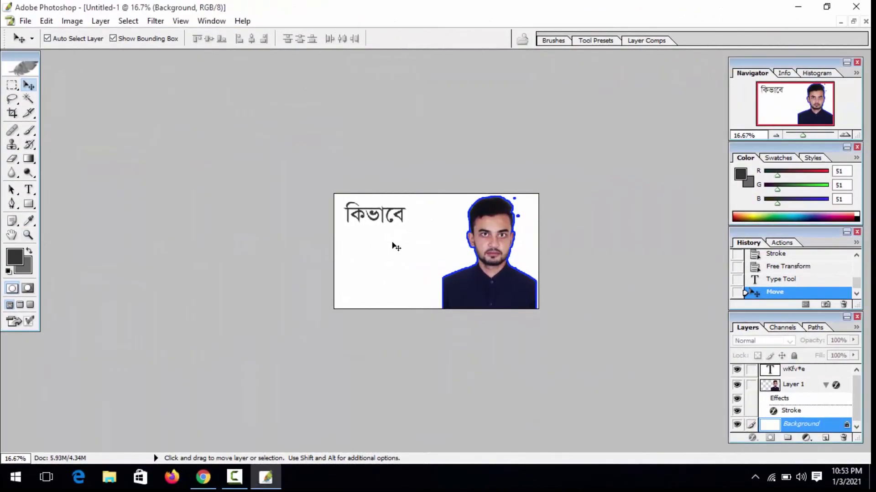
Zoom in and nudge the কিভাবে text layer slightly higher
left_click(28, 235)
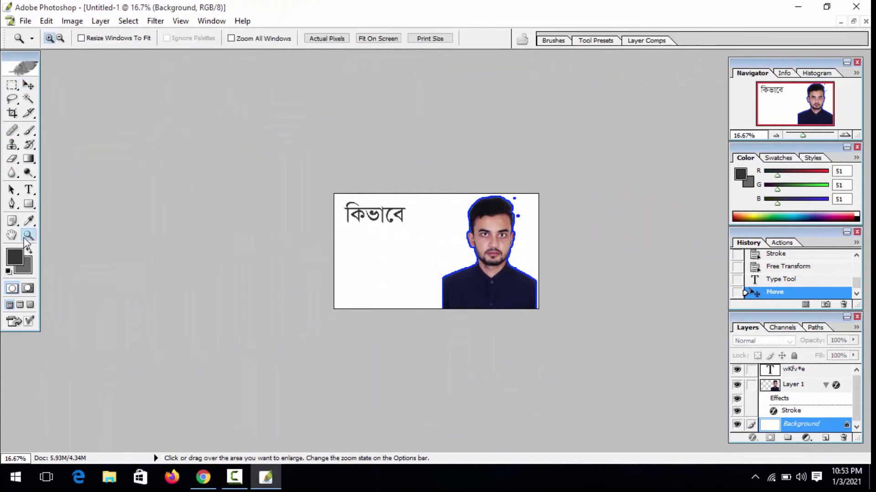
left_click(342, 268)
left_click(291, 266)
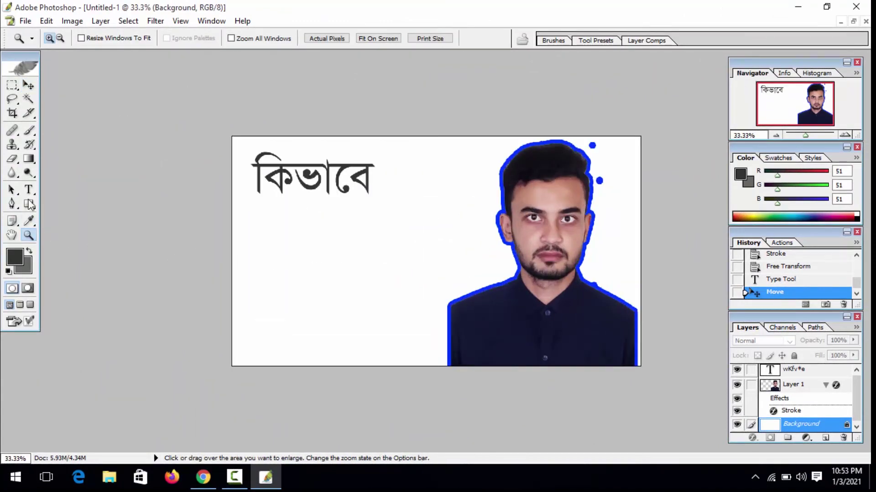
left_click(28, 85)
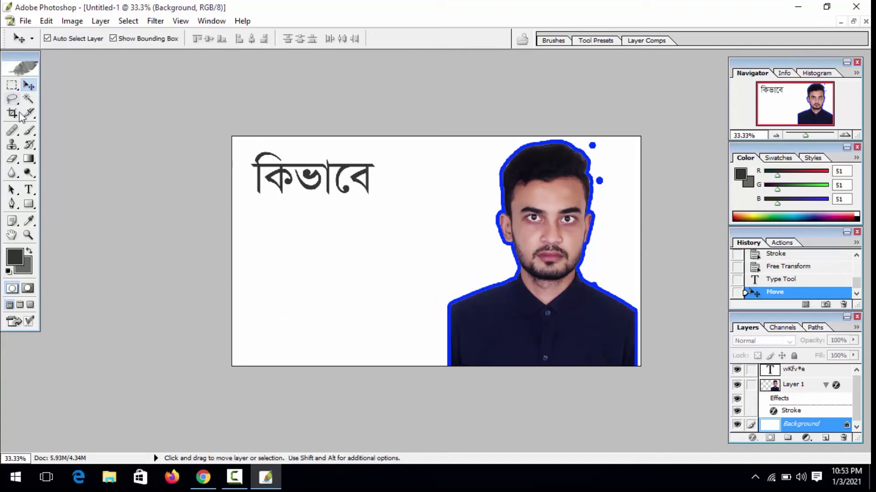
left_click(309, 174)
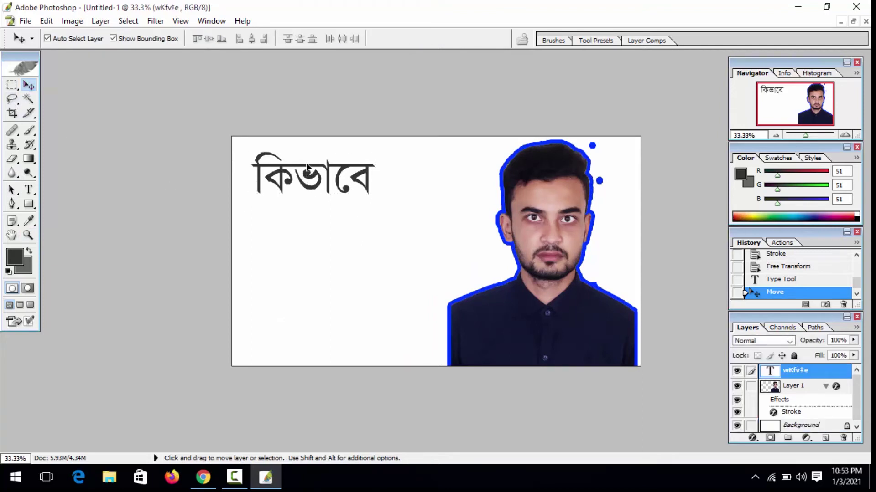
left_click_drag(306, 164, 308, 163)
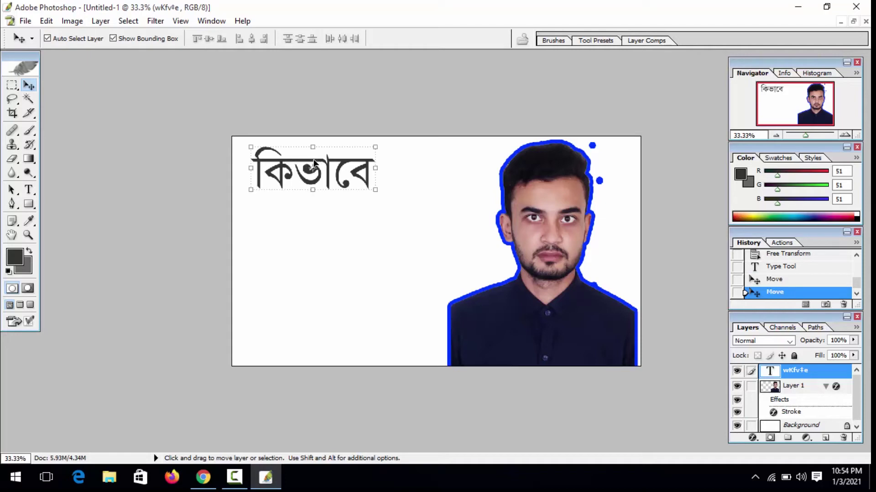
Type ইউটিউব as a second line and shift it left beneath কিভাবে
left_click(28, 190)
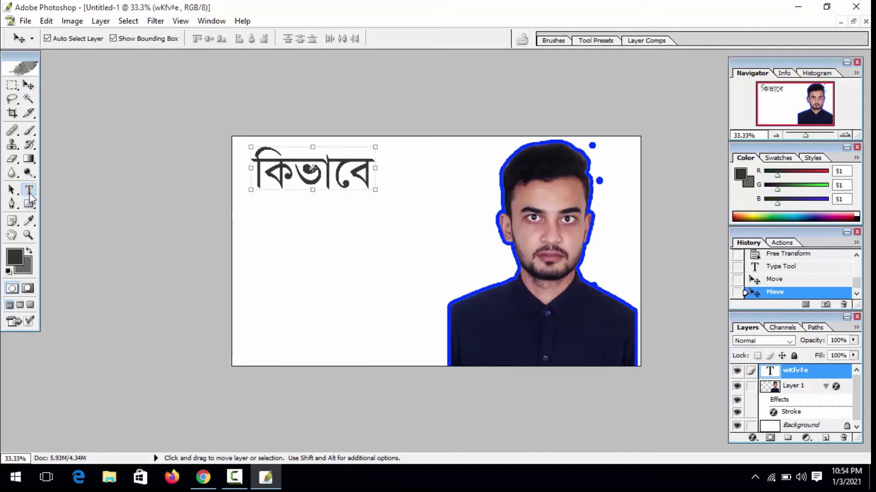
left_click(267, 237)
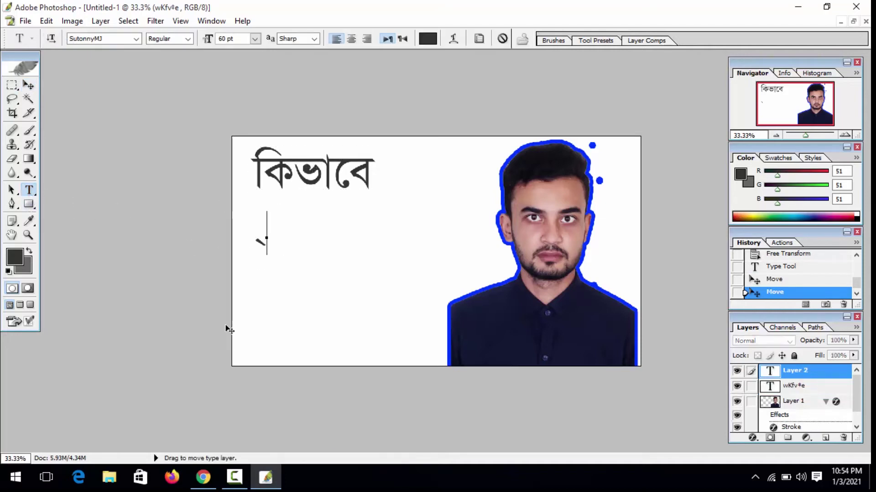
type("B B")
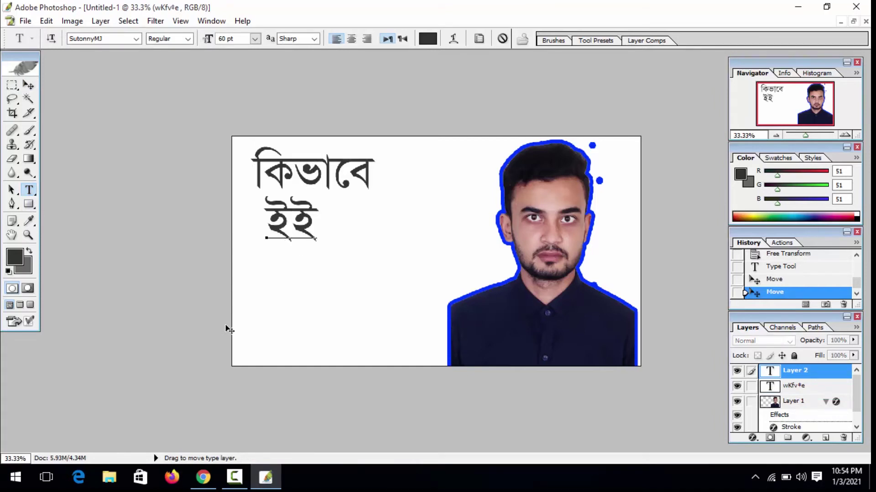
key("BackSpace")
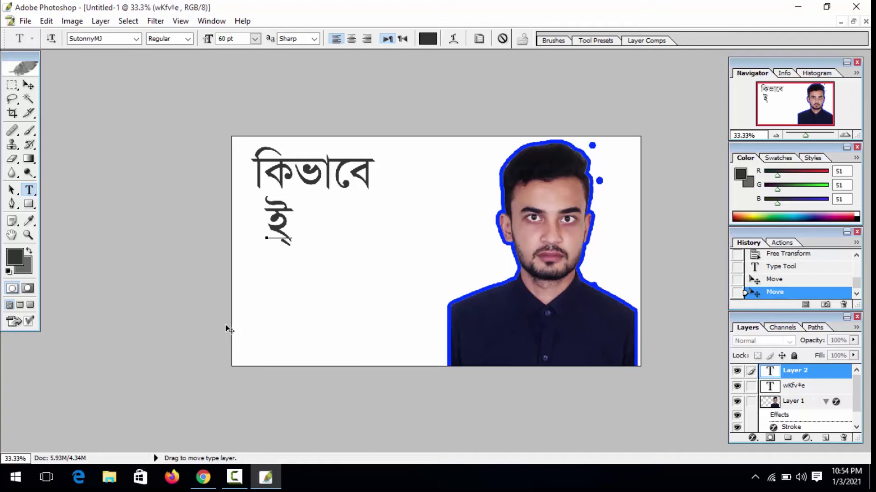
type("উ")
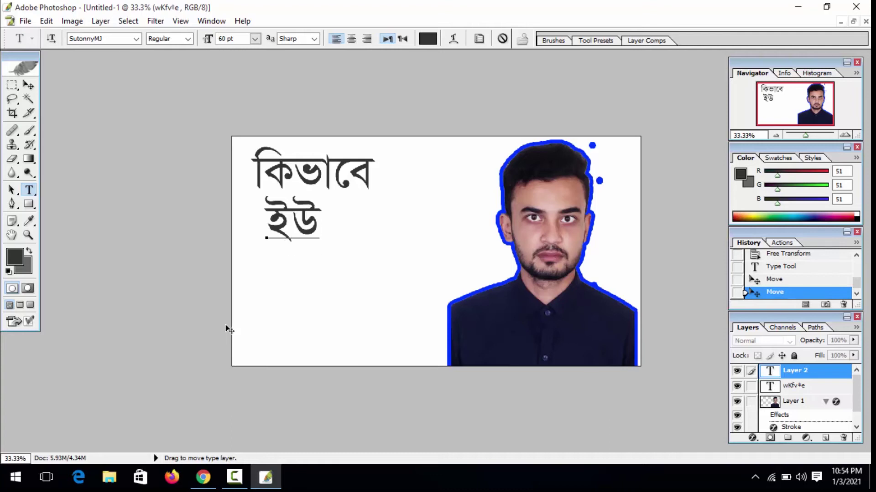
type("টি")
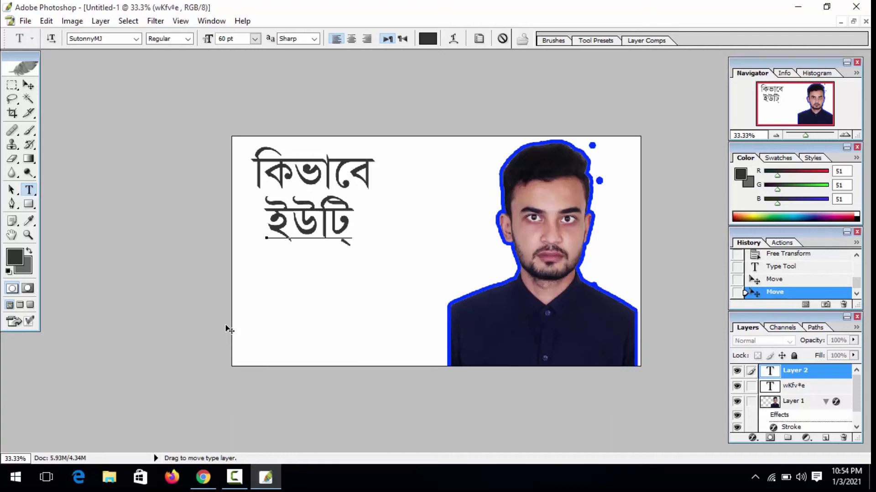
type("টউ")
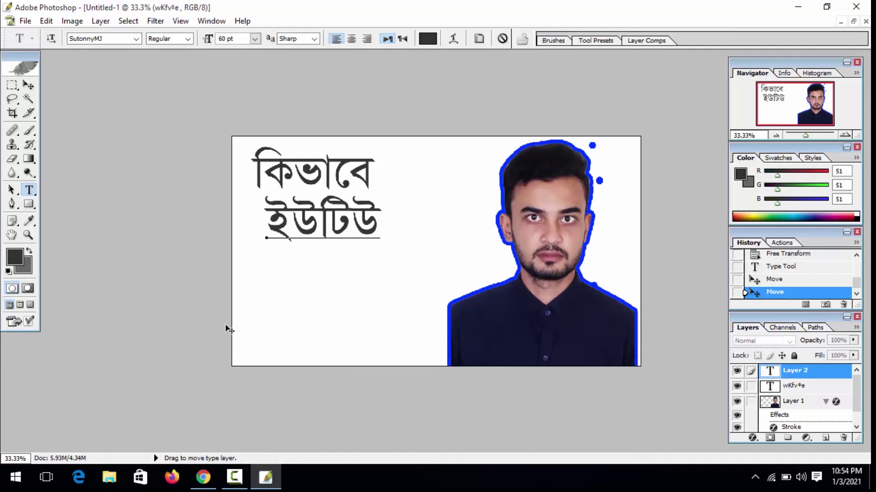
type("ব")
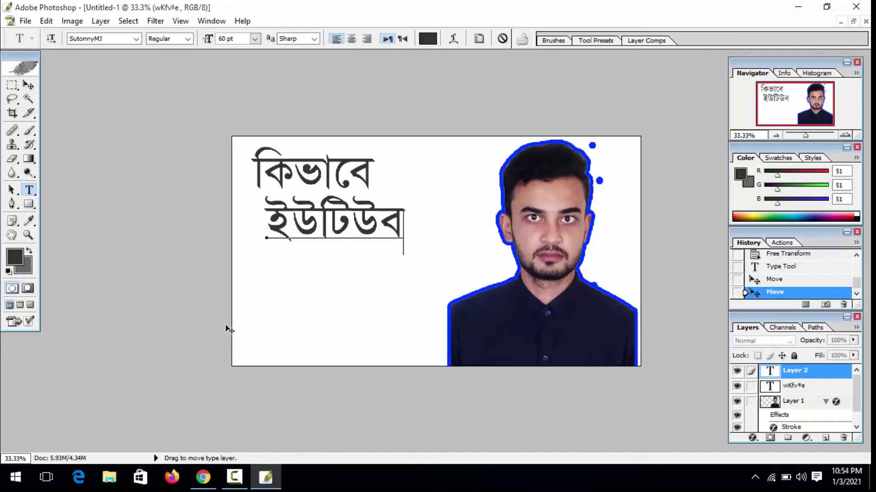
key("BackSpace")
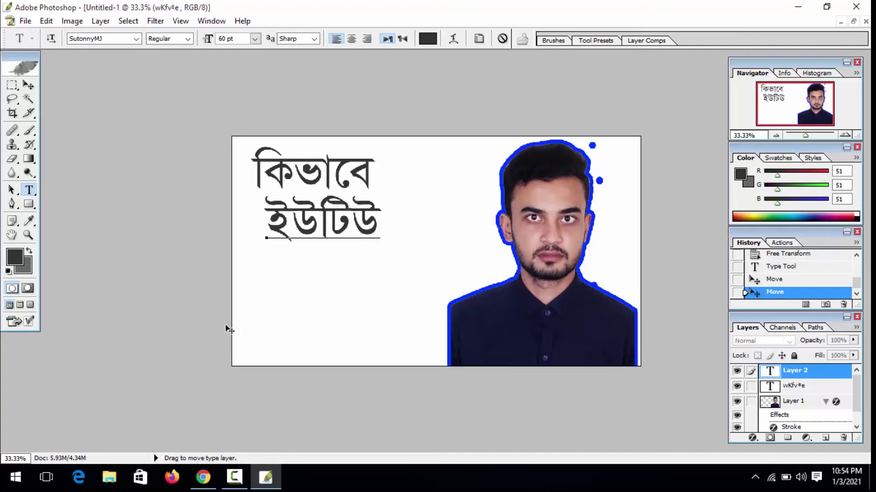
type("ব")
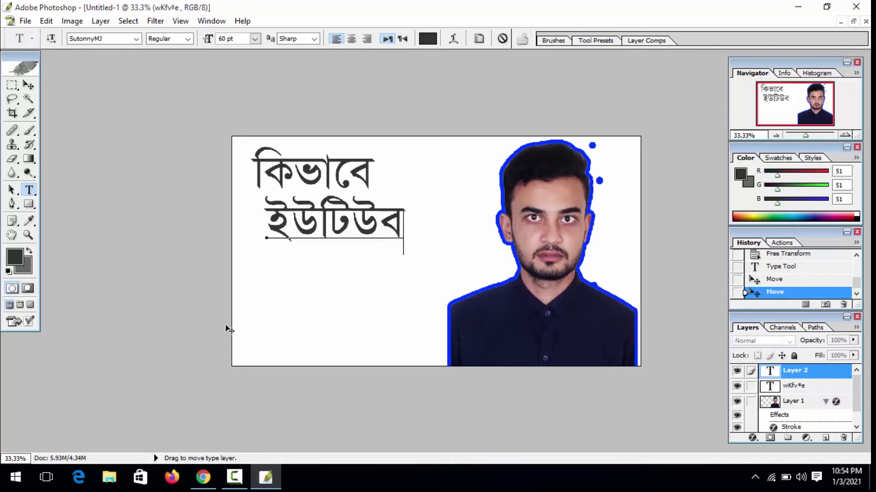
key("ctrl+Return")
left_click(30, 87)
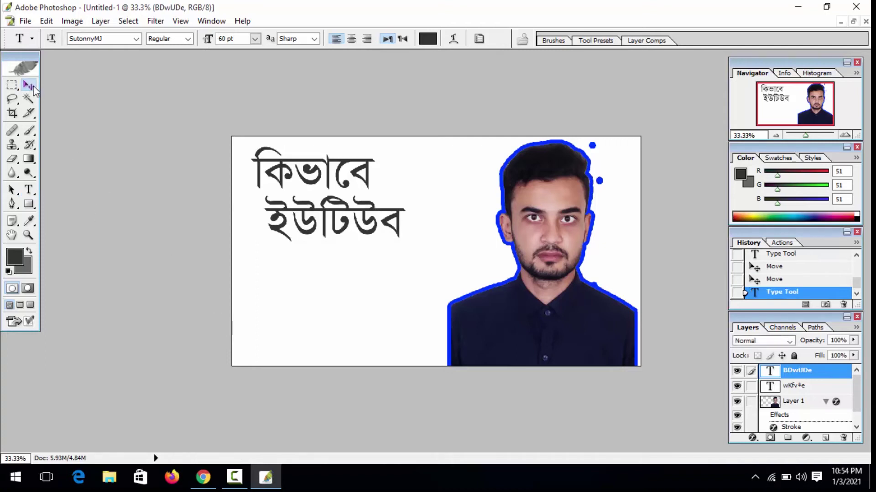
left_click_drag(311, 224, 295, 229)
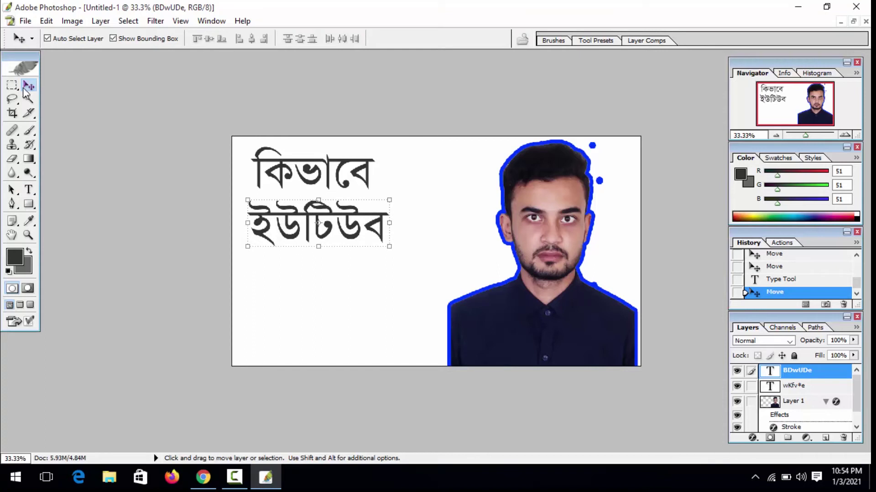
left_click(290, 343)
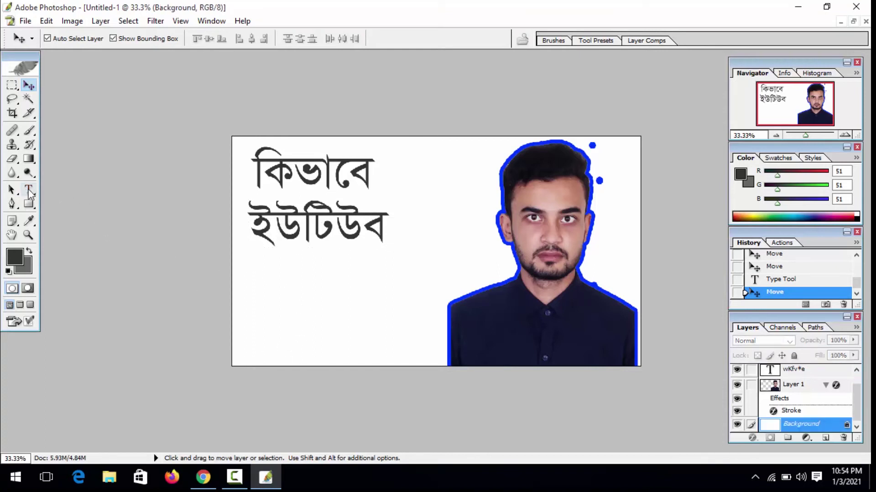
Type the third line থামনেল below ইউটিউব and move it left to align
left_click(28, 191)
left_click(269, 296)
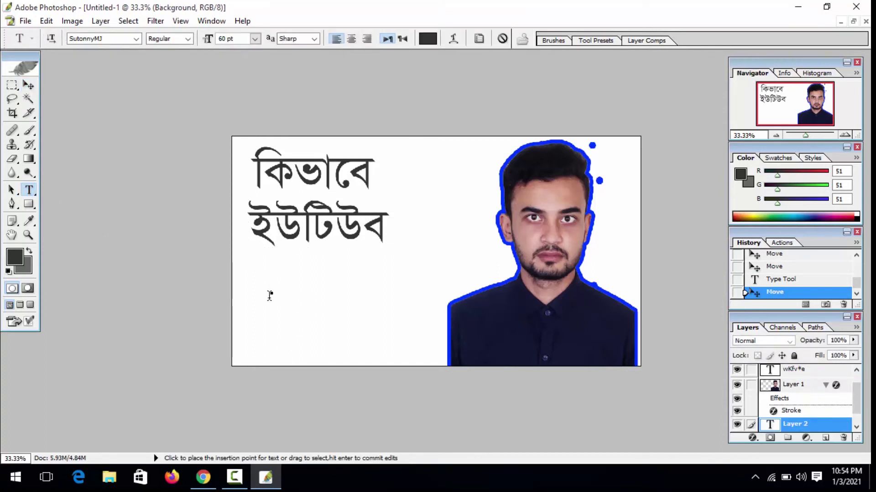
type("_v")
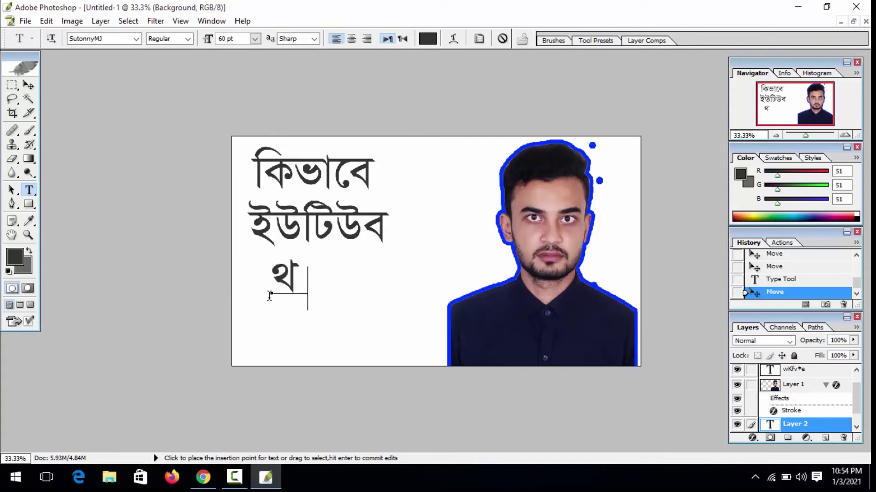
type("m")
key("BackSpace")
type("g")
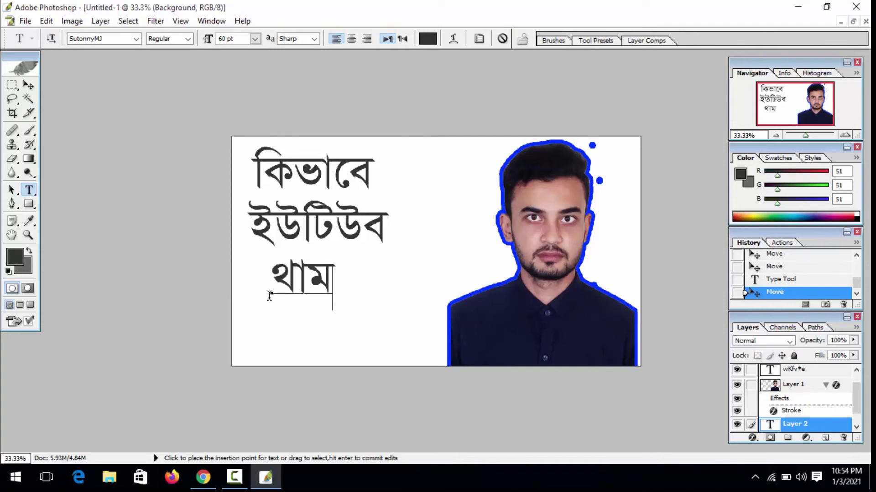
type("‡bj")
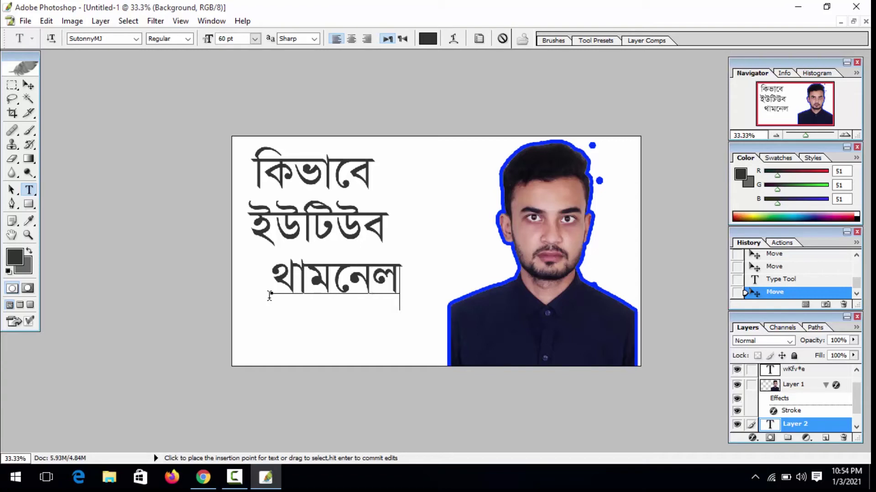
key("ctrl+Return")
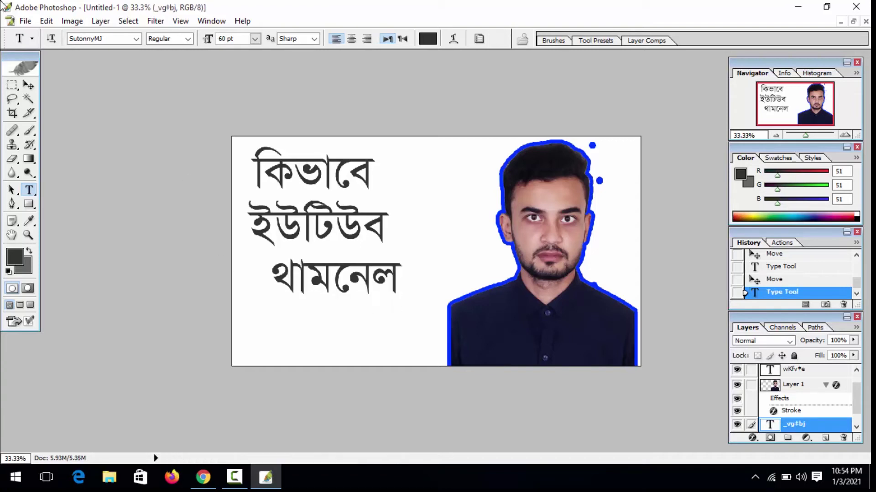
left_click(28, 86)
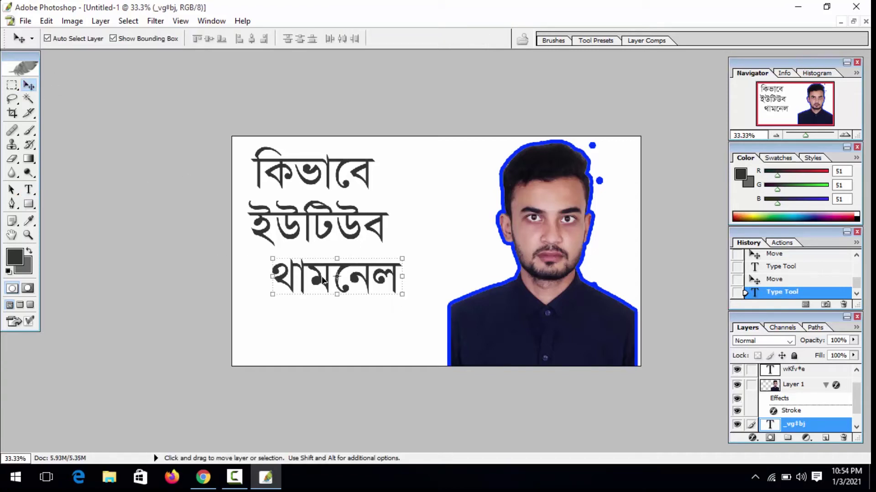
left_click_drag(322, 280, 303, 275)
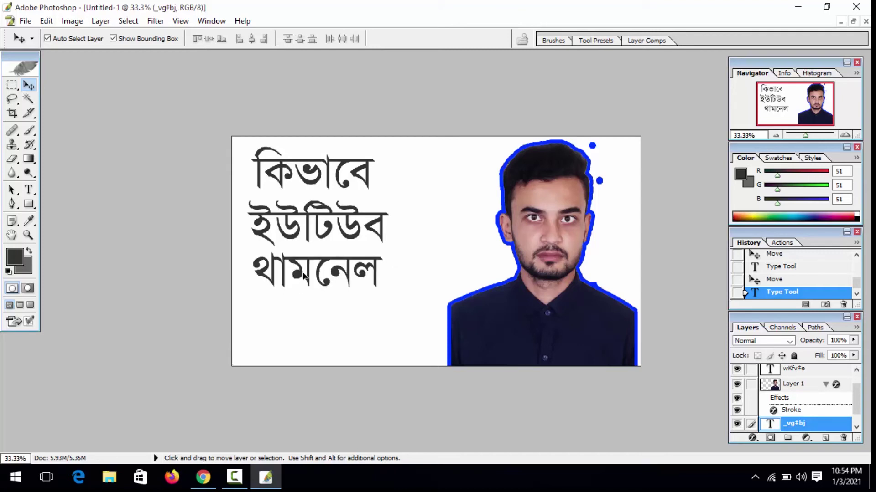
left_click(313, 325)
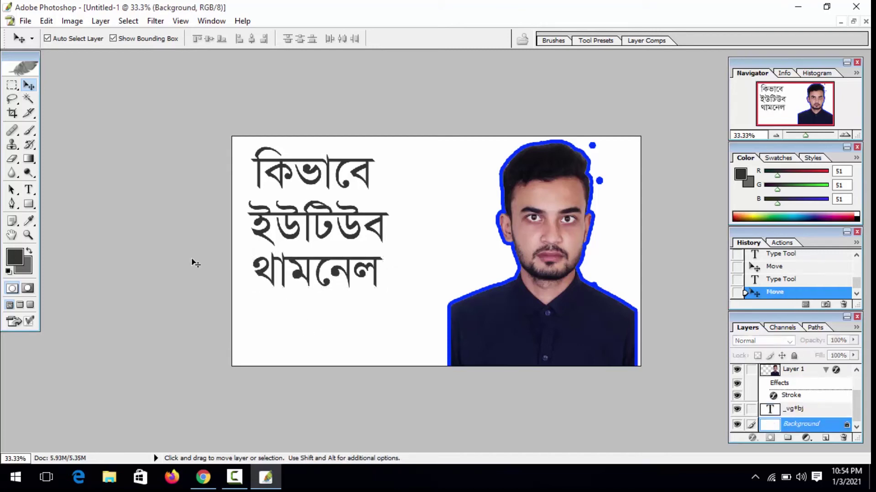
Type the fourth line বানাবেন beneath থামনেল and commit it
left_click(28, 190)
left_click(268, 329)
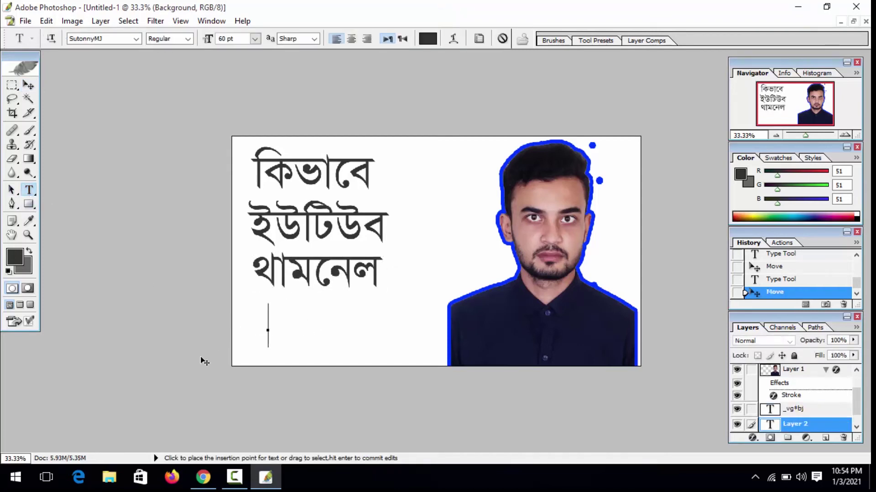
type("বানাে")
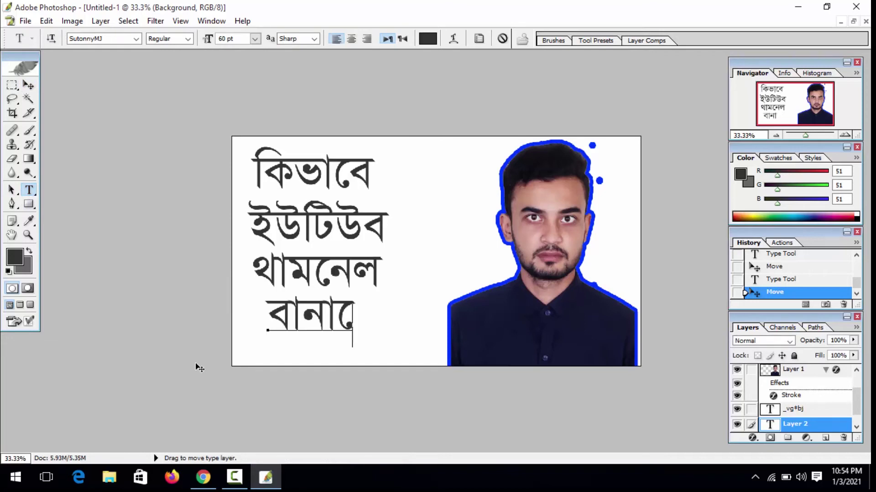
key("BackSpace")
type("বেন")
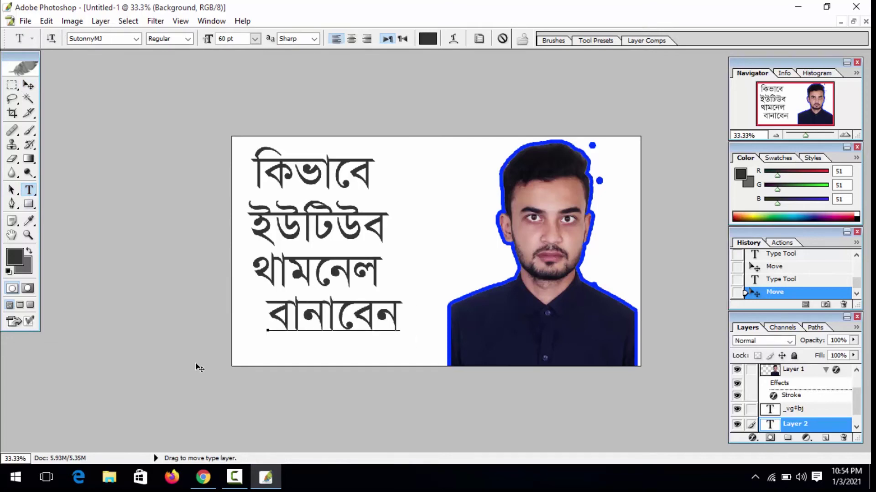
left_click(200, 368)
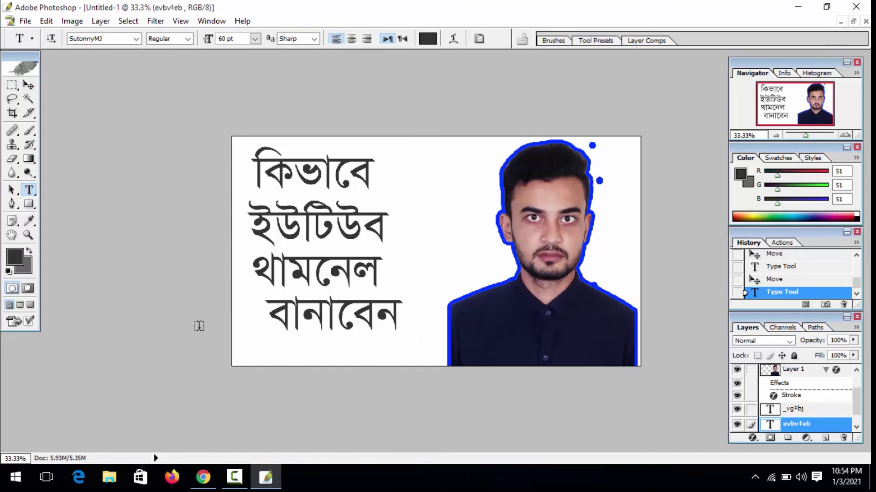
left_click(27, 85)
Move the four title lines up into a tighter stack, shifting বানাবেন under থামনেল
left_click(282, 166)
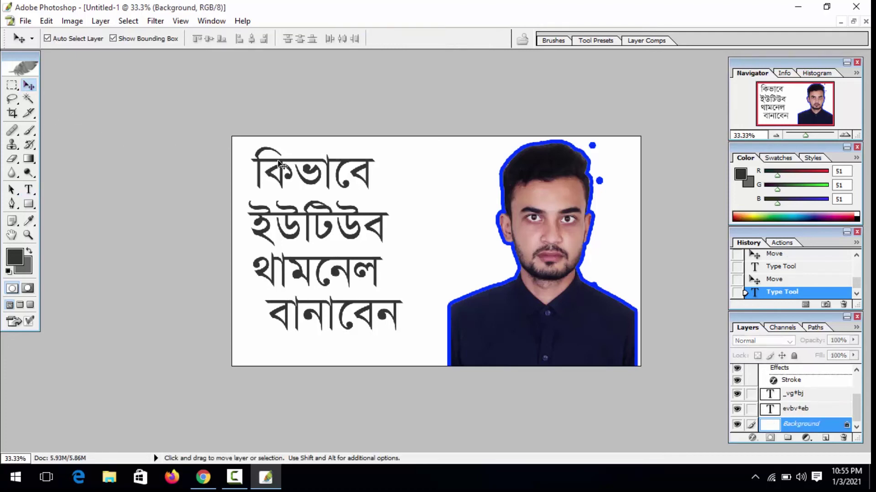
left_click_drag(313, 155, 312, 145)
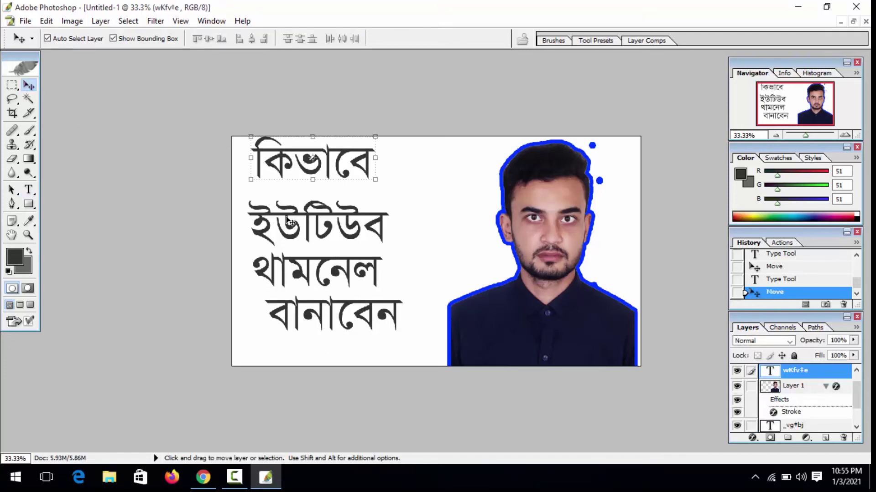
left_click_drag(288, 221, 289, 206)
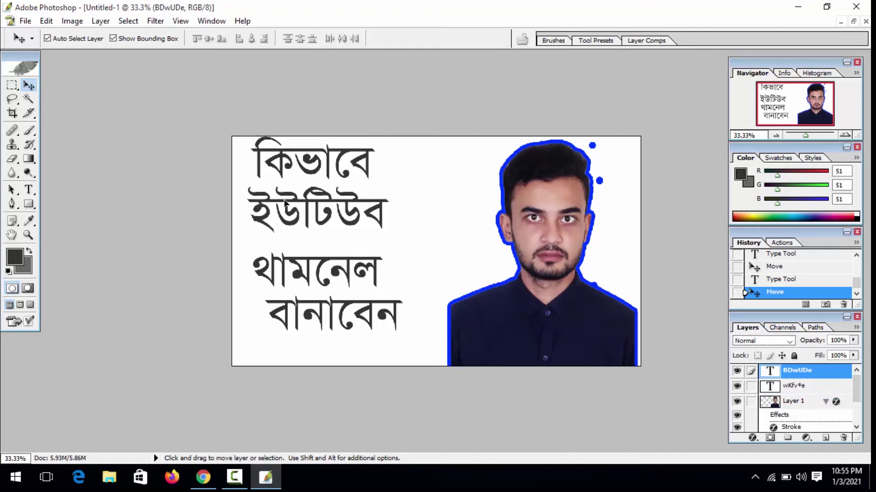
left_click_drag(292, 285, 292, 268)
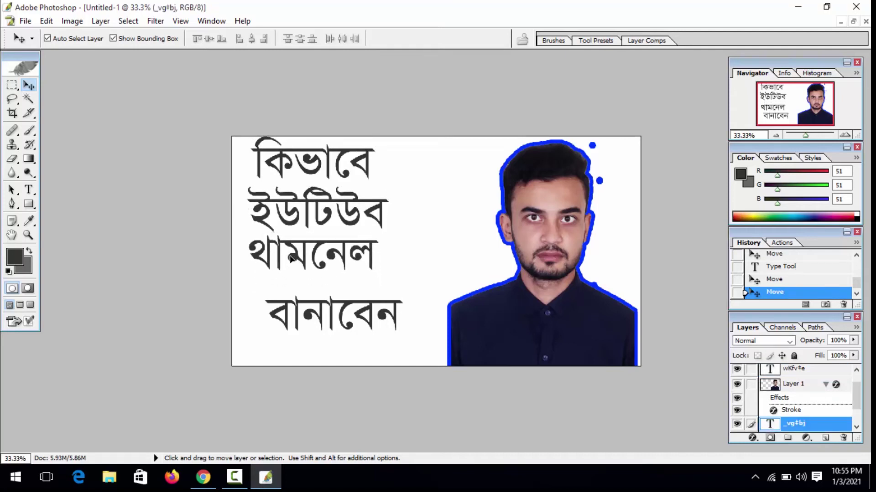
left_click_drag(285, 303, 269, 284)
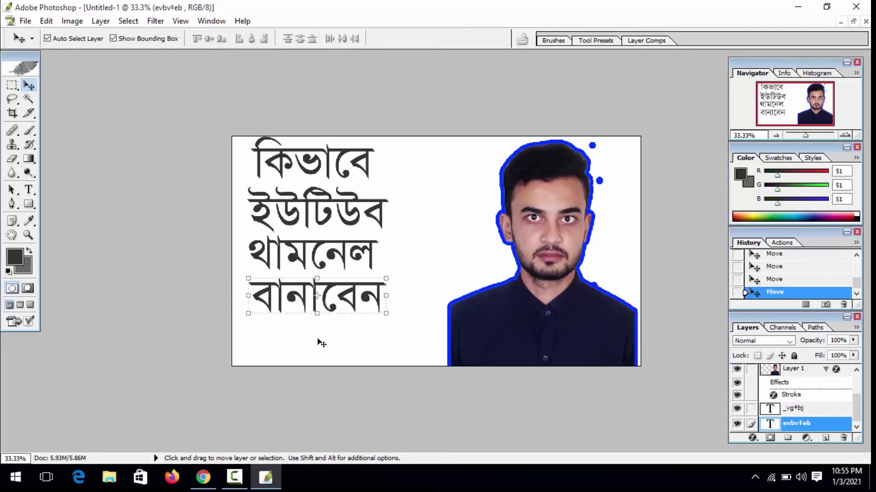
left_click(320, 343)
Type the fifth line ফটোশপে below বানাবেন and move it into line with the stack
left_click(29, 189)
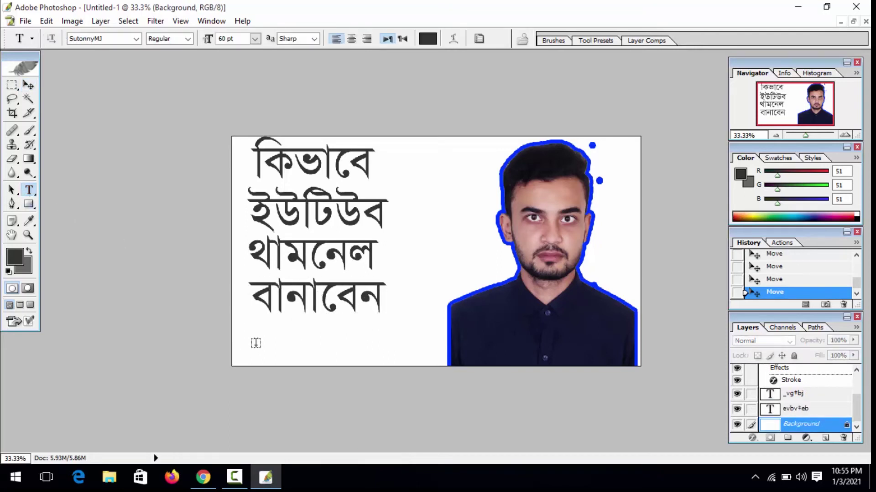
left_click(255, 345)
type("V")
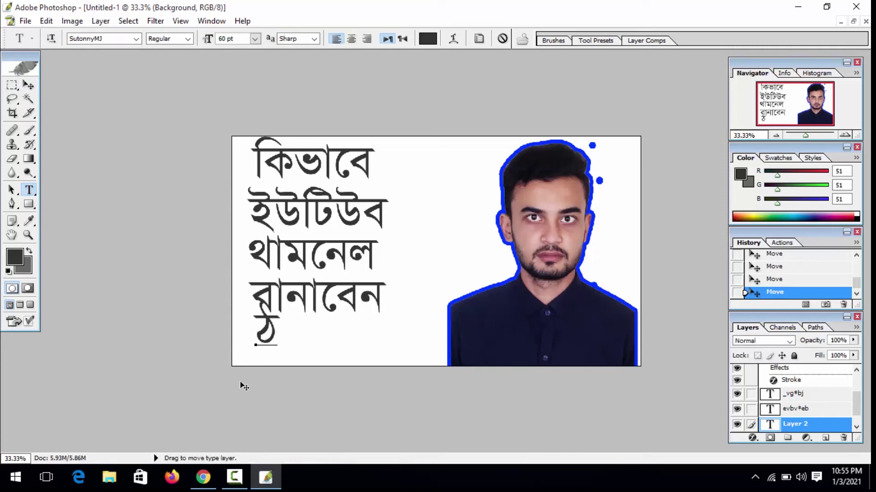
key("BackSpace")
type("d‡U")
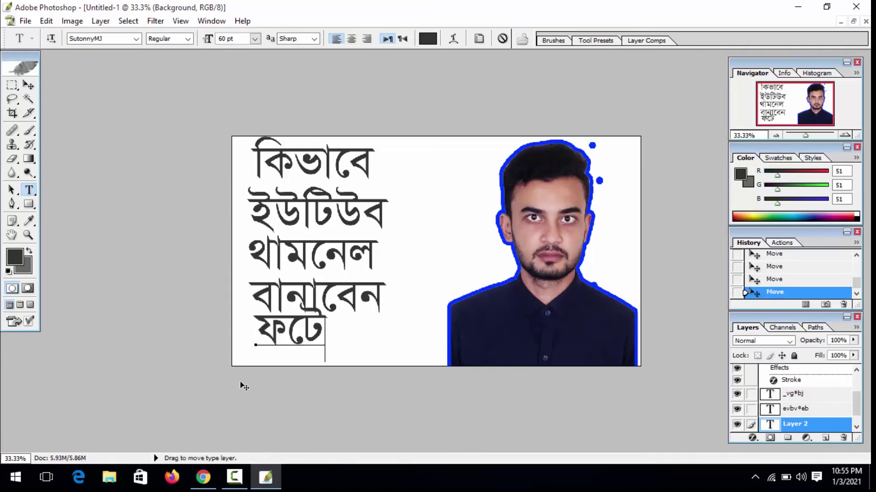
type("vk‡c")
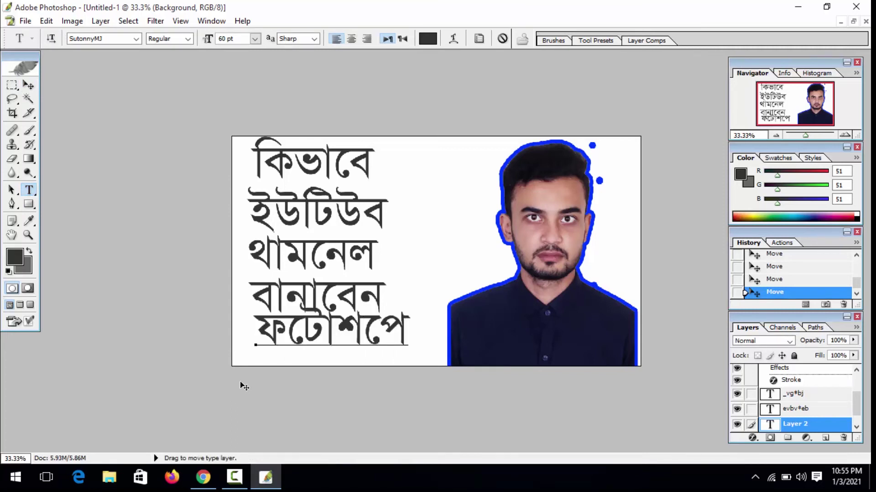
key("ctrl+Return")
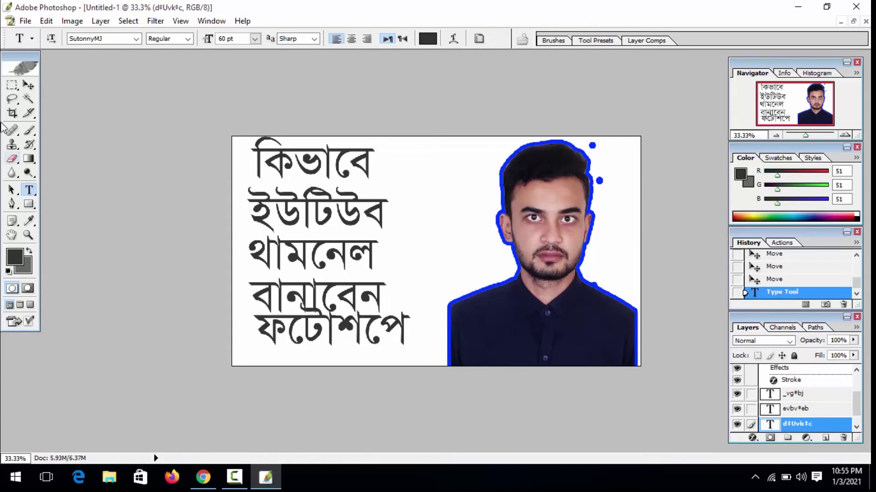
left_click(28, 85)
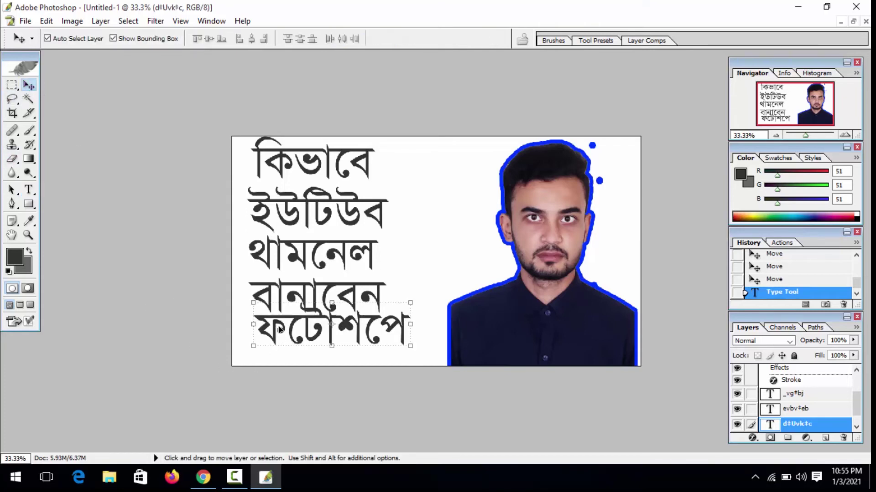
mouse_move(279, 328)
left_mouse_down()
mouse_move(258, 340)
mouse_move(309, 328)
left_mouse_up()
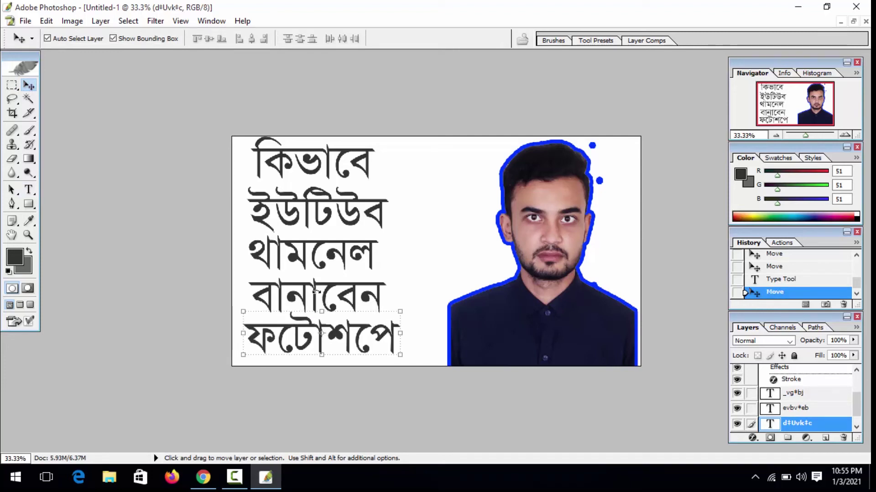
Scale কিভাবে down to about 90% and ইউটিউব to about 83%
left_click(309, 163)
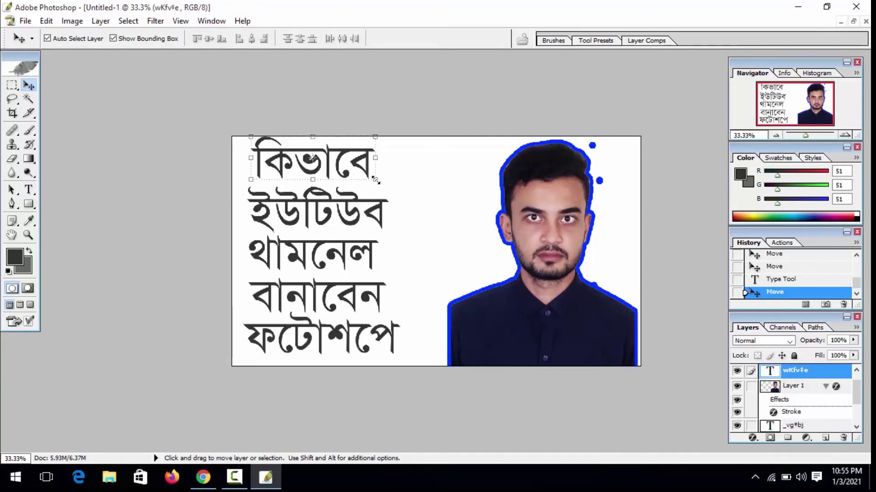
left_click_drag(374, 181, 360, 180)
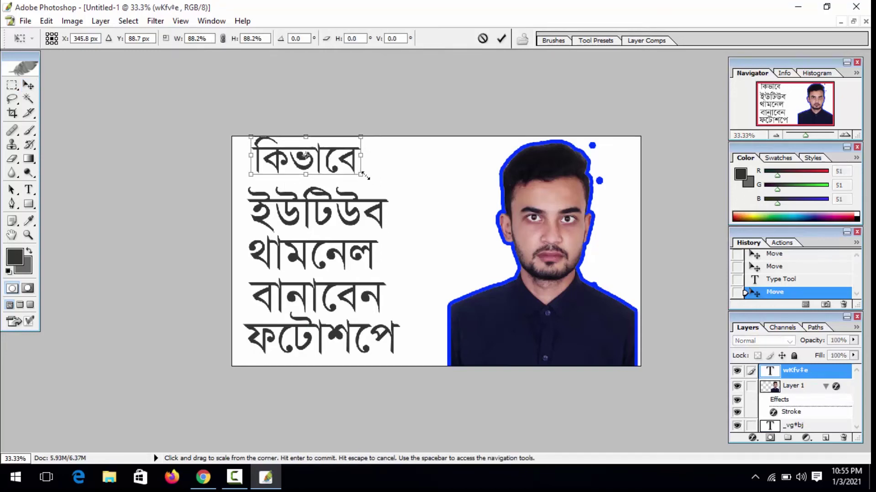
left_click(501, 39)
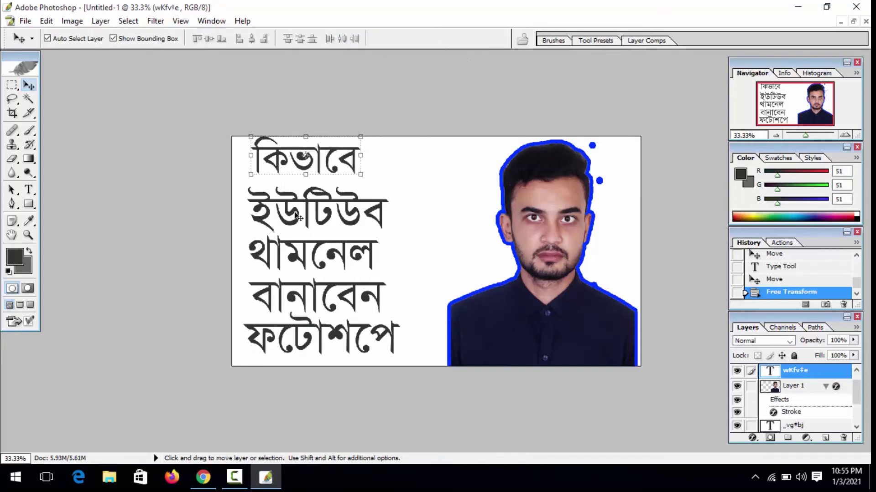
left_click(295, 214)
left_click_drag(388, 234, 363, 225)
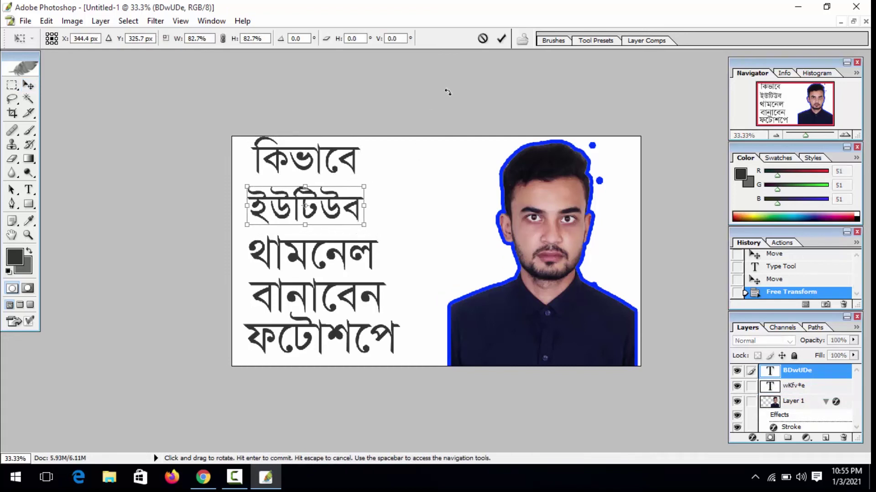
left_click(502, 40)
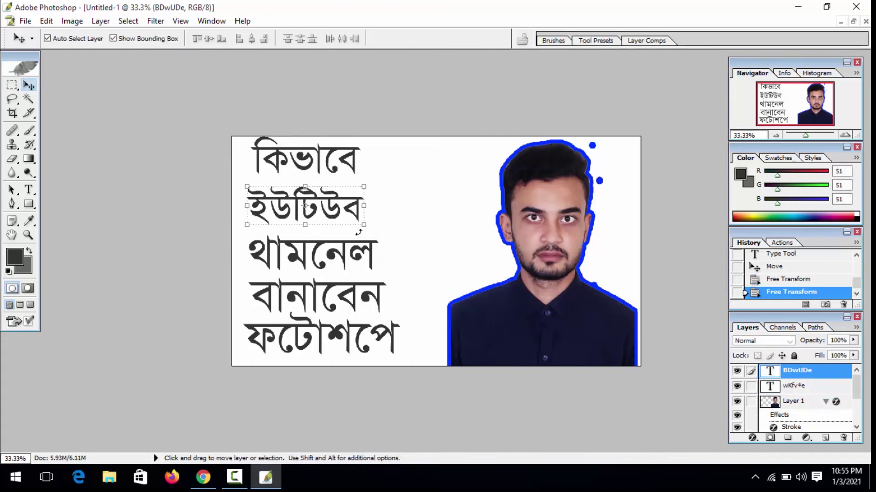
Scale থামনেল down to about 85%, then shrink বানাবেন and ফটোশপে as well
left_click(296, 263)
left_click_drag(376, 270, 359, 265)
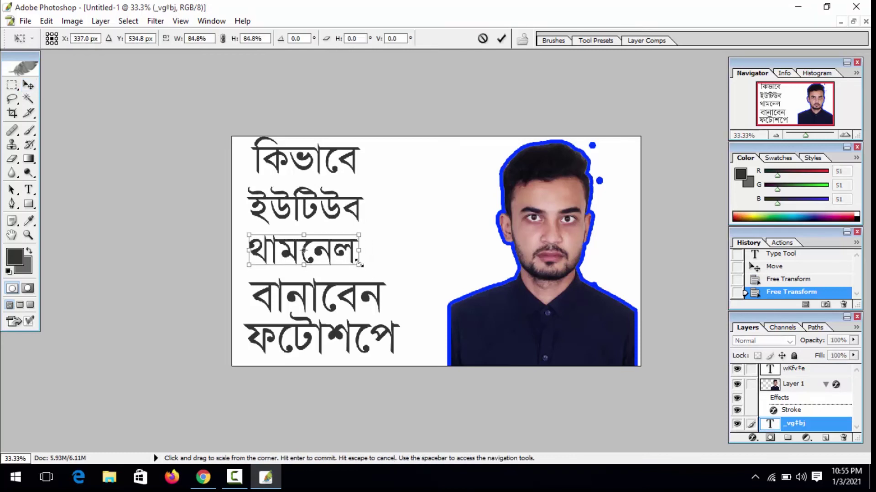
left_click(502, 39)
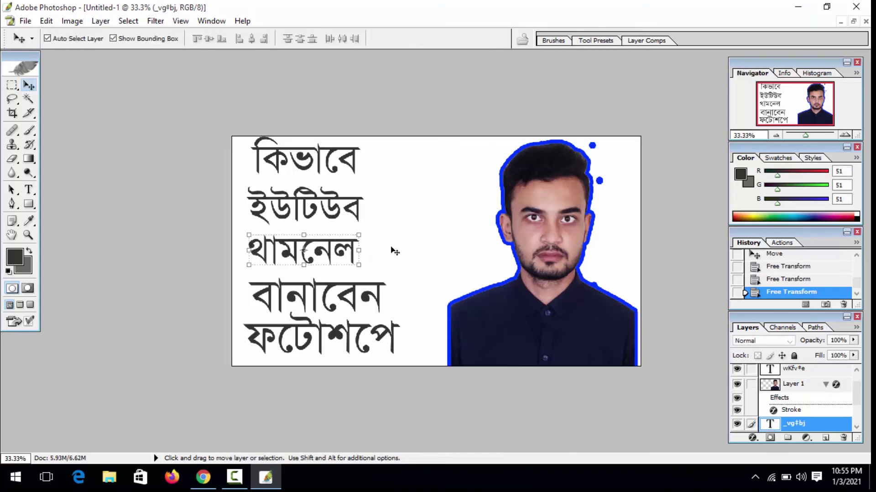
left_click(332, 293)
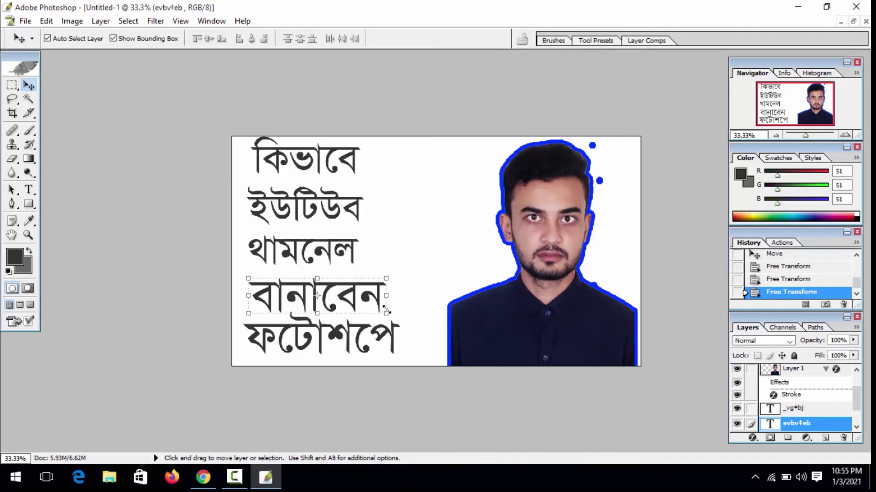
left_click_drag(386, 311, 359, 304)
key("Return")
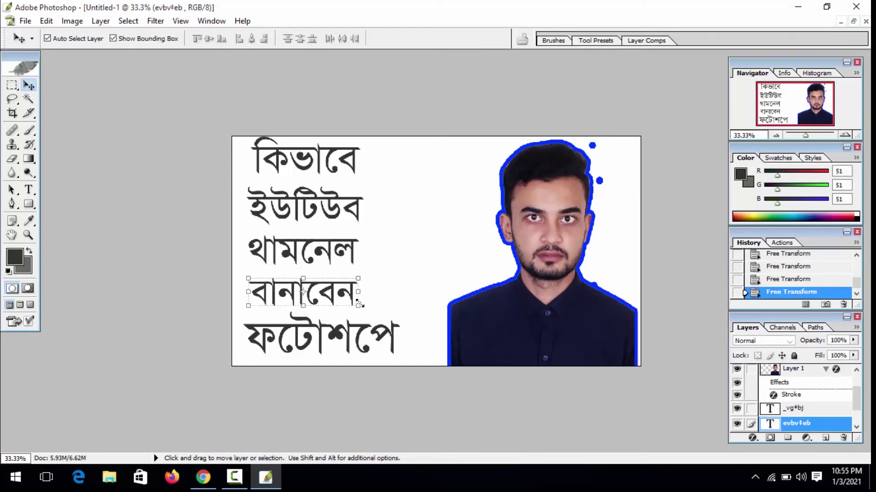
left_click(340, 338)
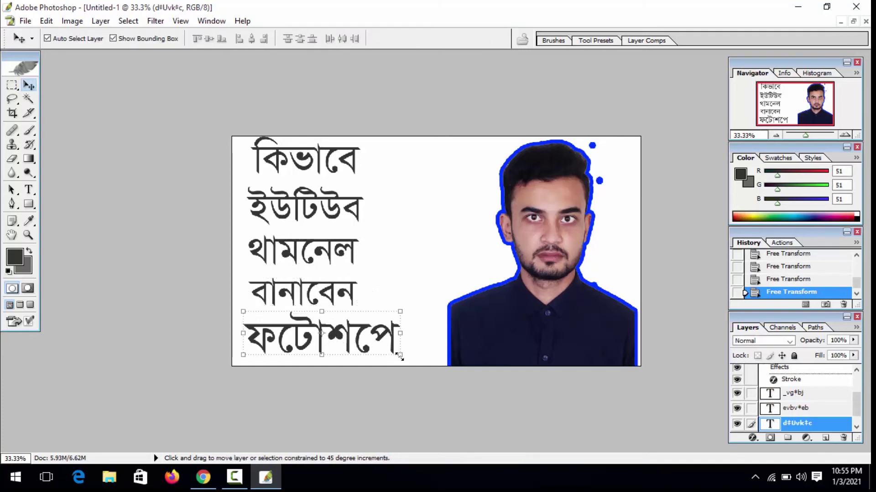
left_click_drag(400, 357, 374, 348)
key("Return")
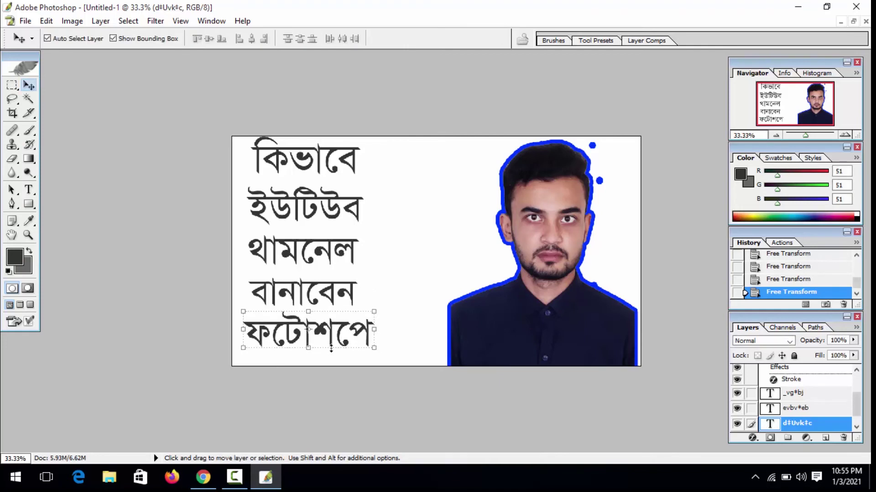
Set the কিভাবে text colour to pure yellow #FFFF00
left_click(28, 189)
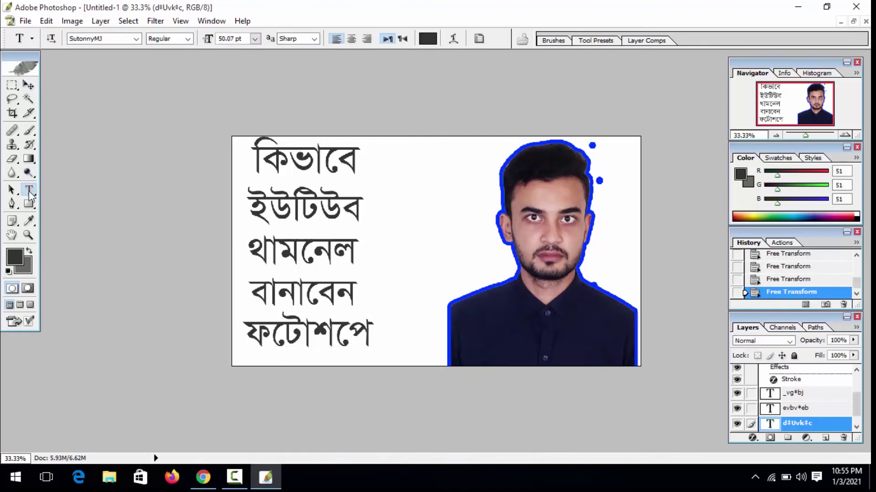
double_click(318, 151)
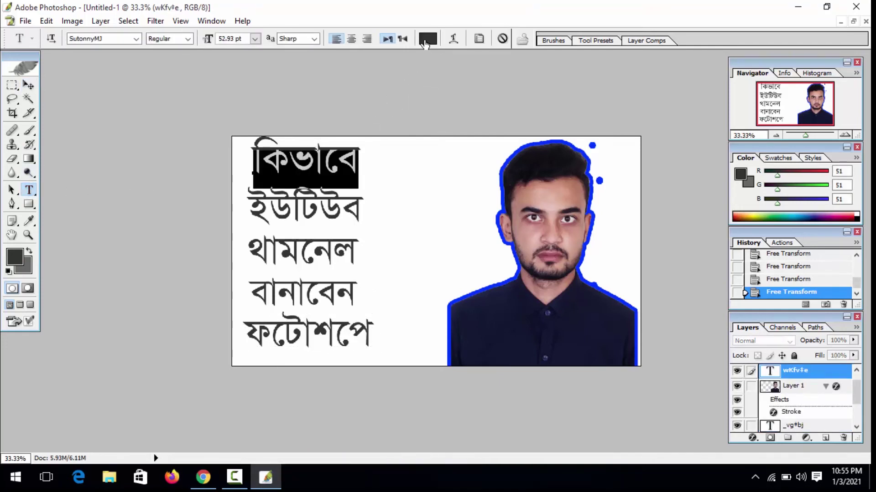
left_click(427, 38)
left_click(630, 310)
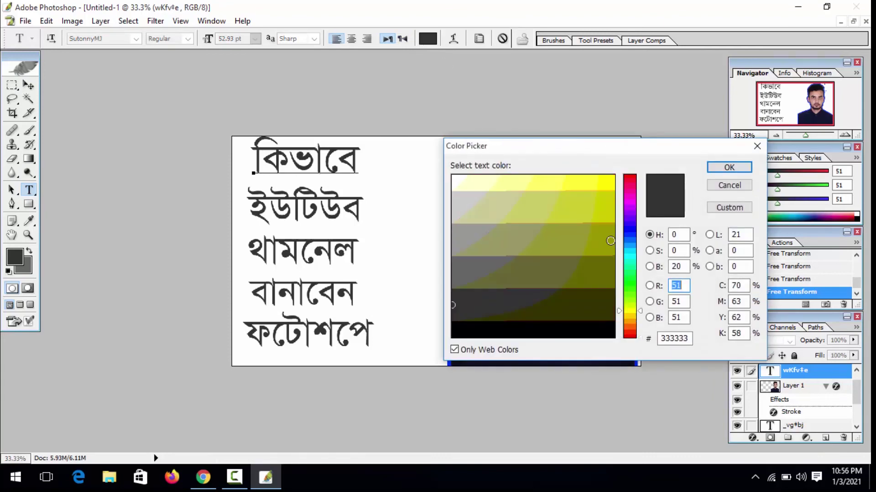
left_click_drag(601, 195, 614, 176)
left_click(729, 167)
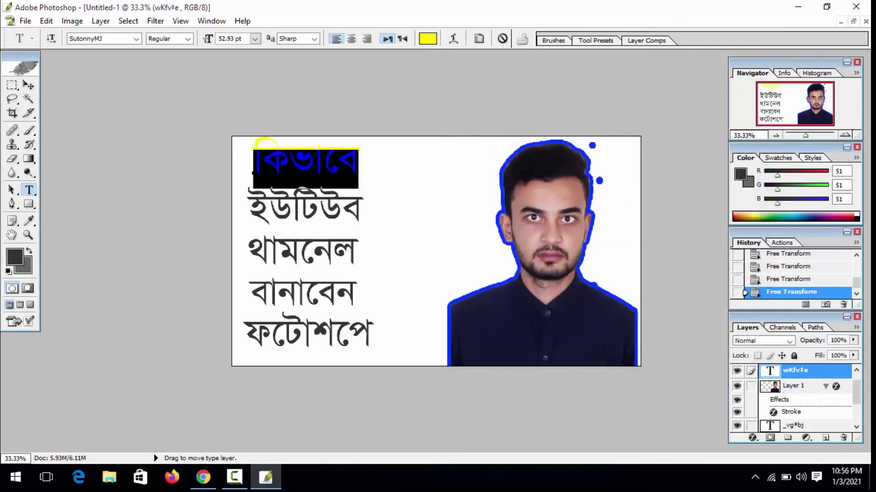
left_click(314, 165)
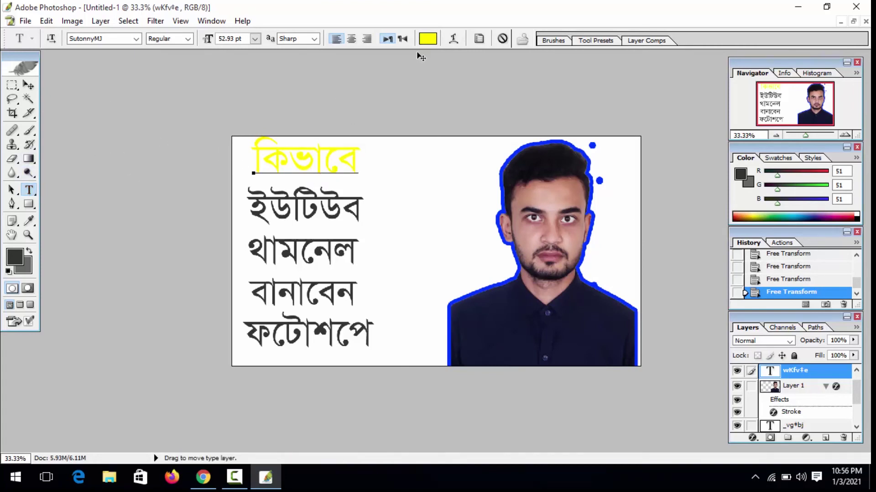
Give কিভাবে a thick 10 px red stroke layer style
double_click(293, 155)
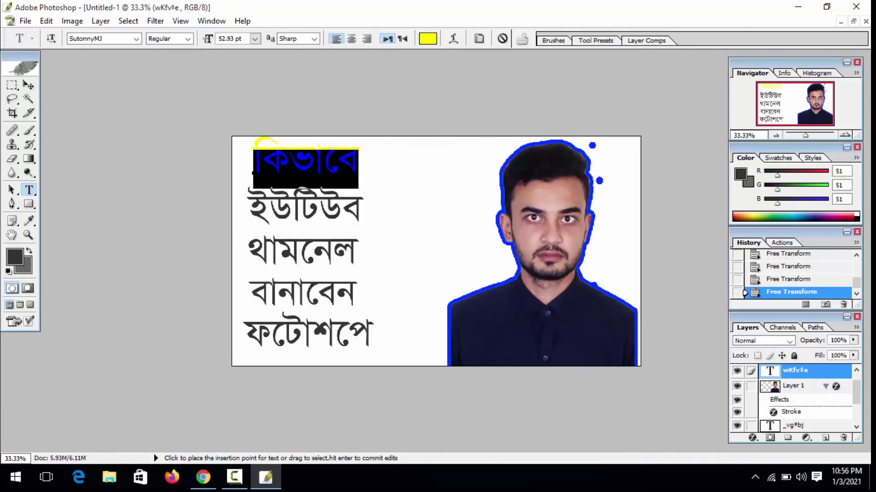
left_click(427, 38)
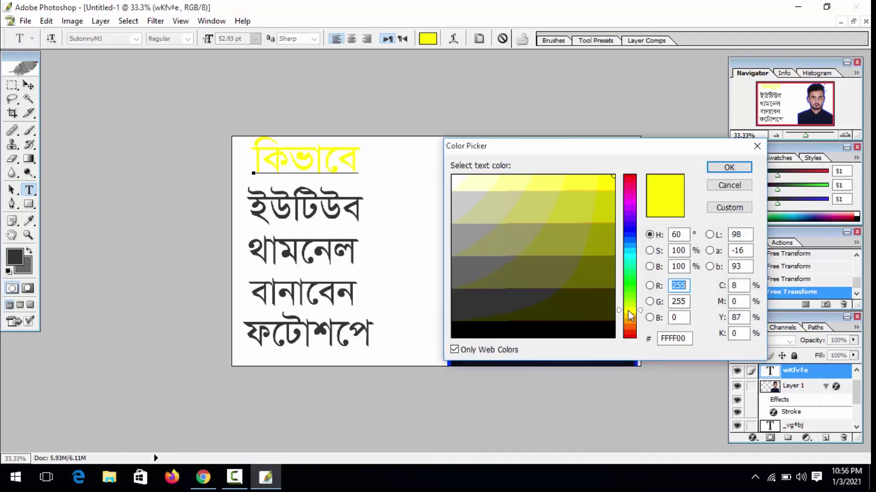
left_click(744, 169)
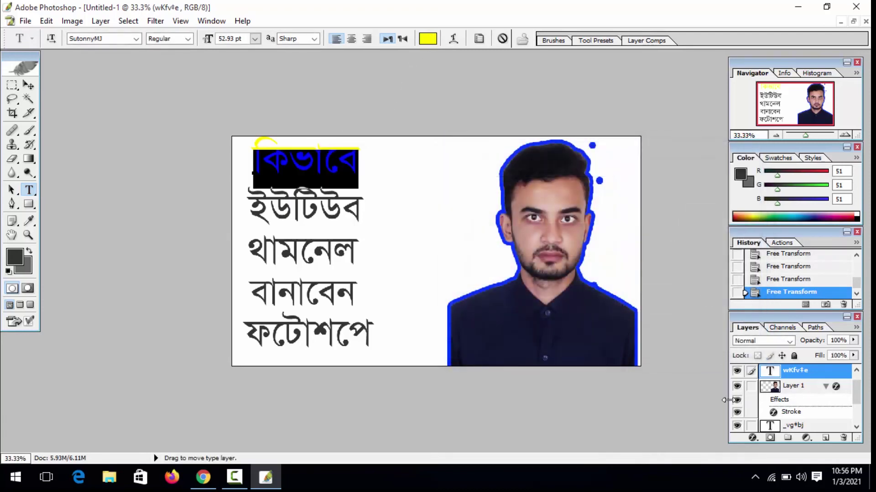
left_click(752, 437)
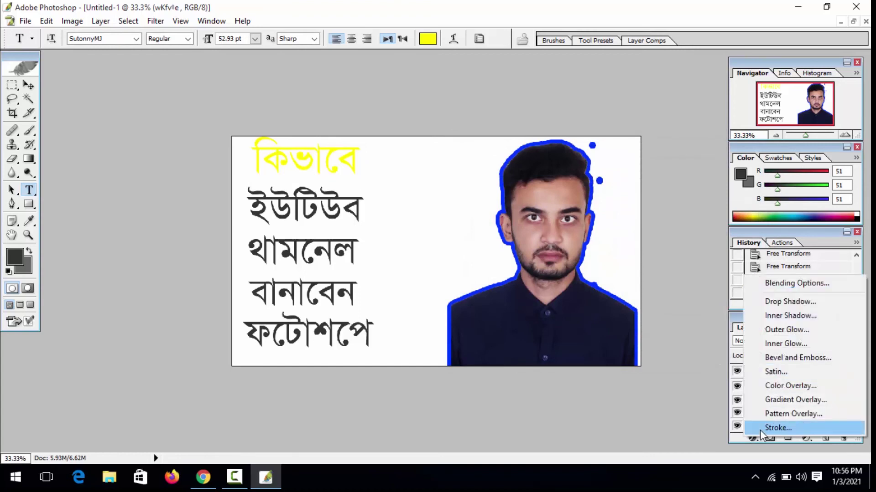
left_click(759, 431)
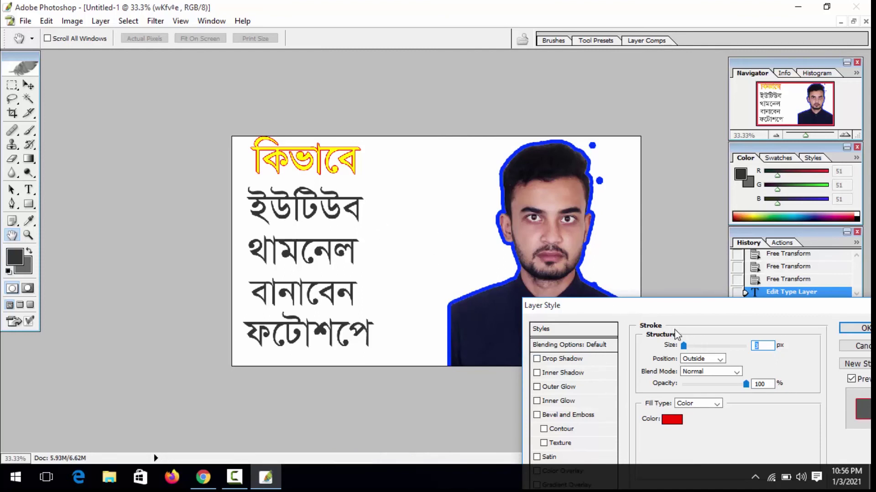
left_click_drag(683, 346, 688, 347)
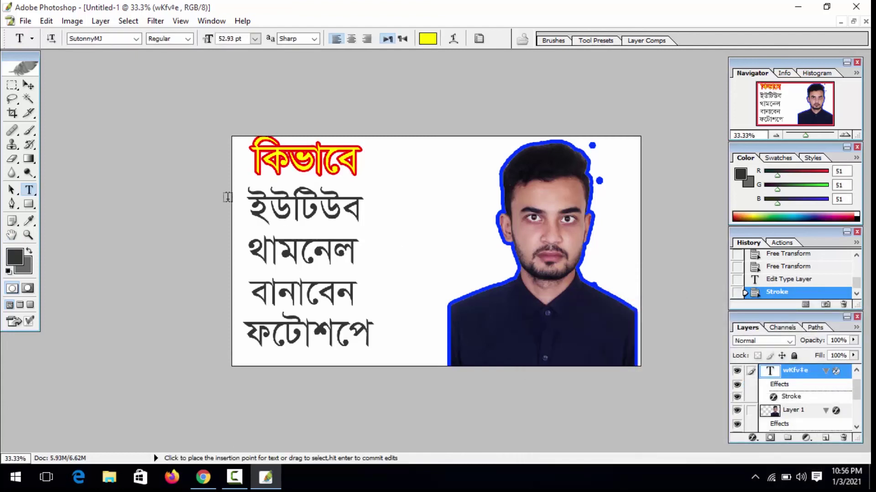
Change the ইউটিউব text colour to white
double_click(287, 205)
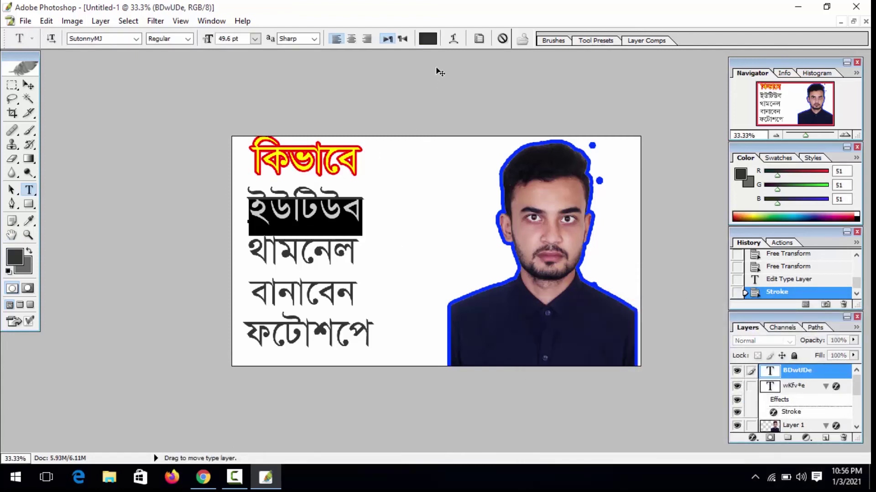
left_click(427, 39)
left_click(393, 137)
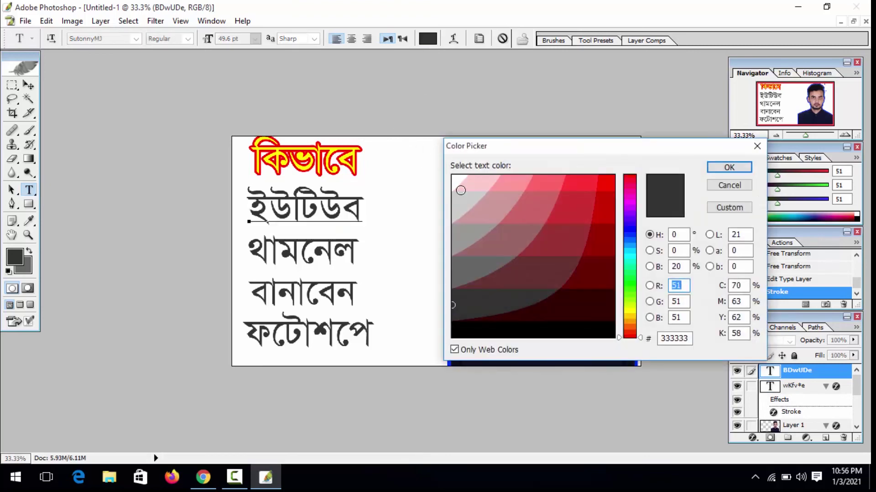
left_click(718, 169)
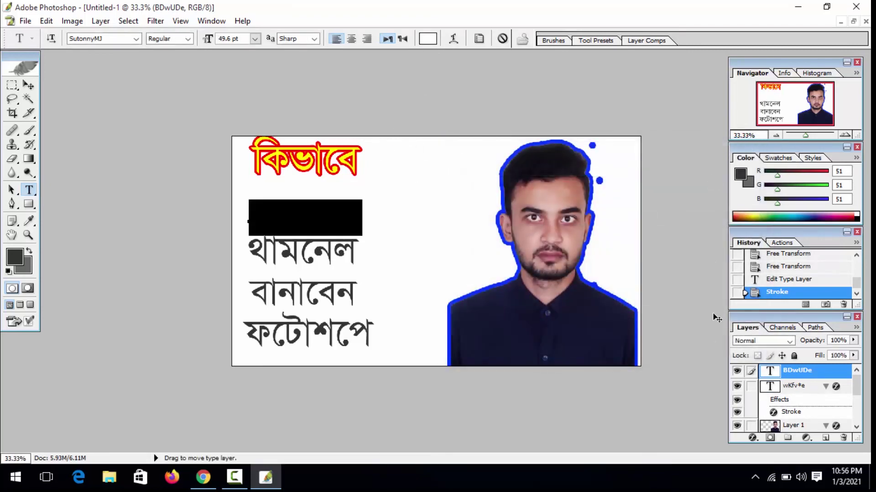
Add a thick black stroke outline around ইউটিউব
left_click(752, 439)
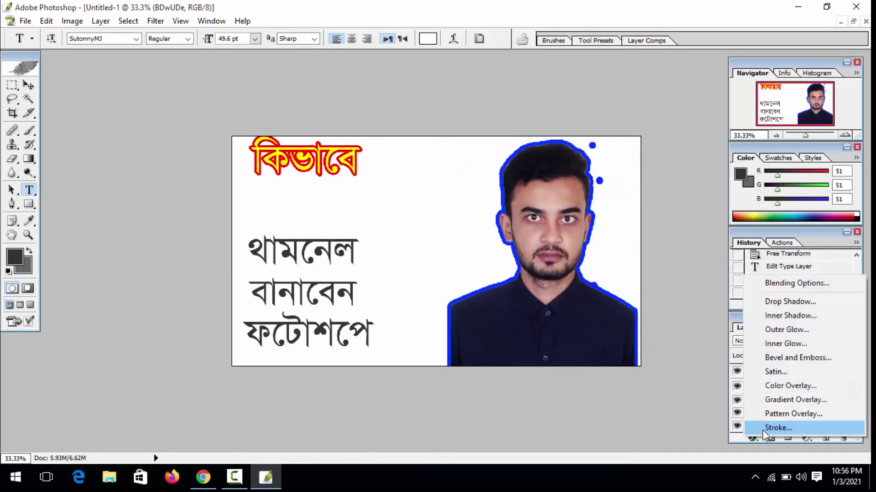
left_click(771, 456)
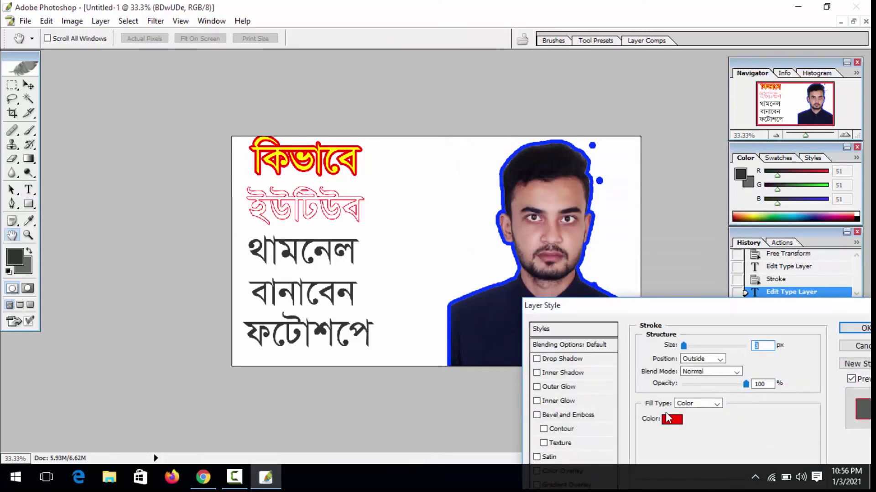
left_click(672, 420)
left_click(450, 368)
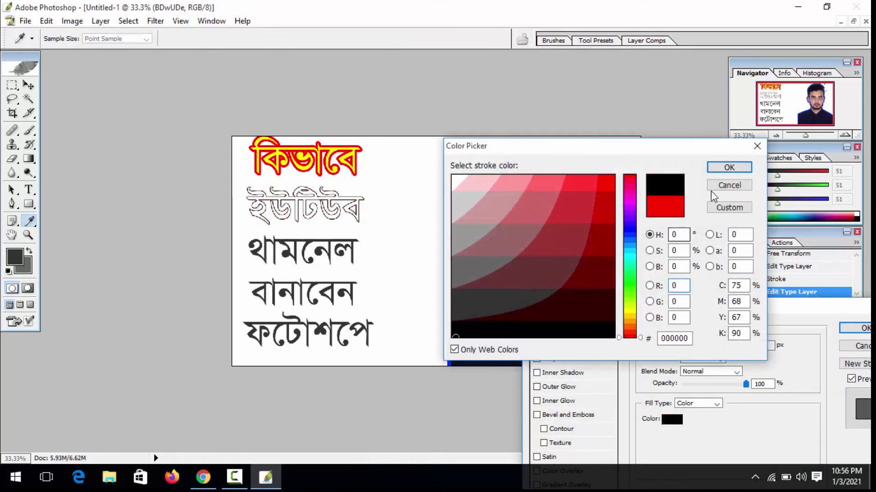
left_click(729, 167)
left_click_drag(684, 348, 691, 348)
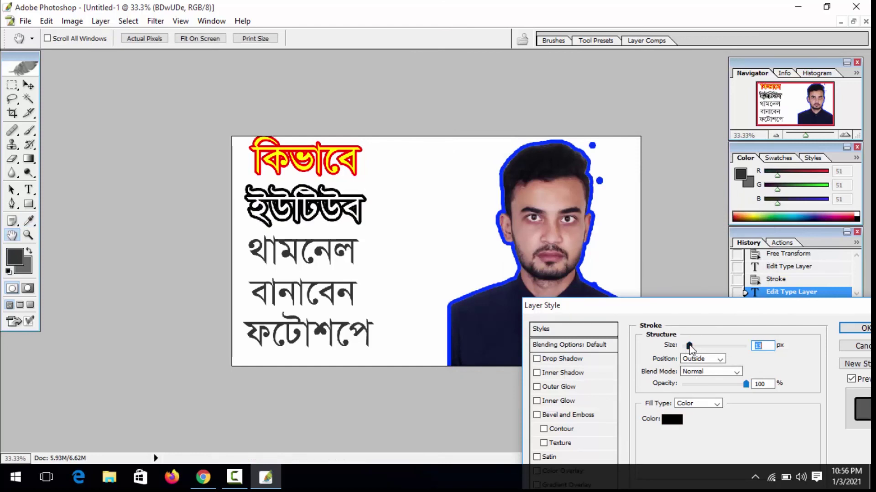
left_click(854, 328)
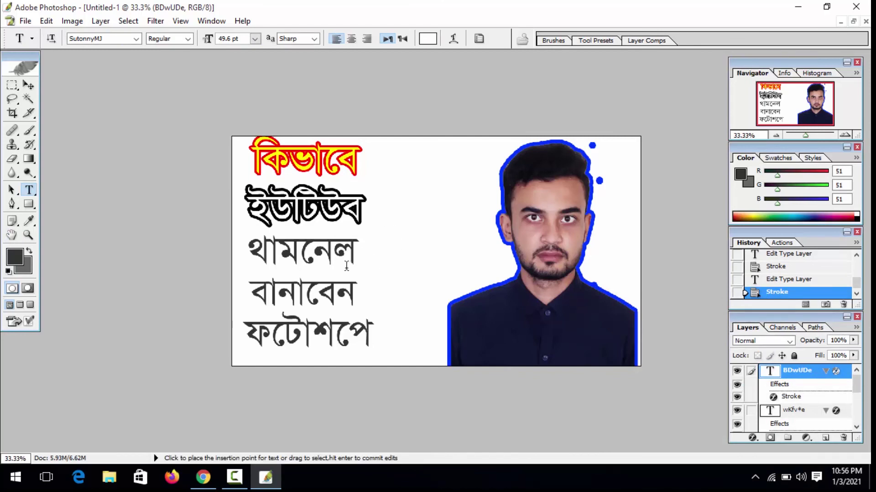
Set the থামনেল text colour to bright green
left_click(301, 261)
key("ctrl+a")
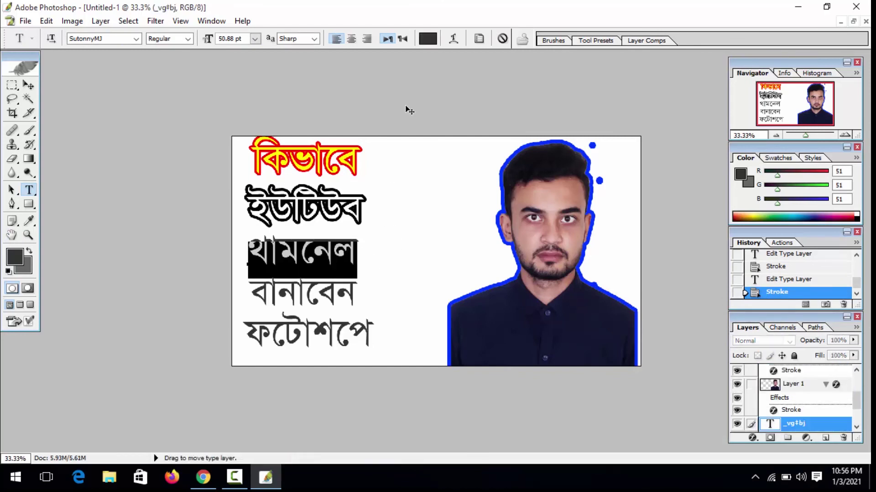
left_click(427, 40)
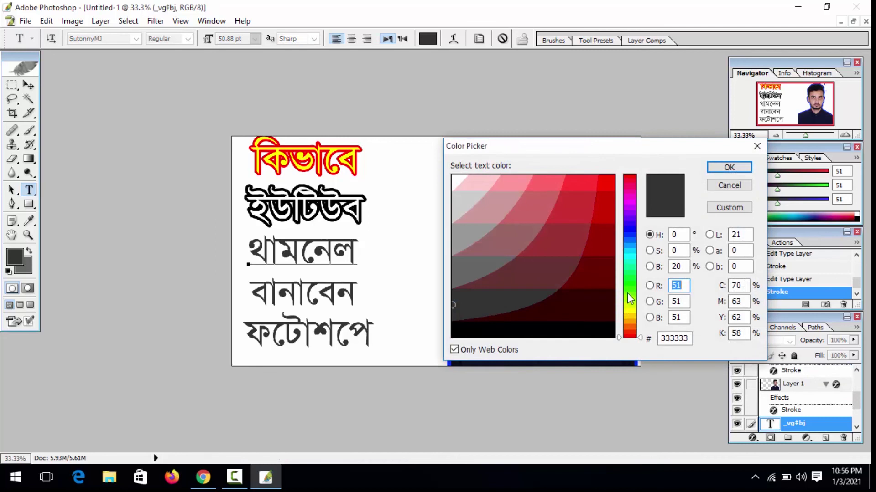
left_click(623, 288)
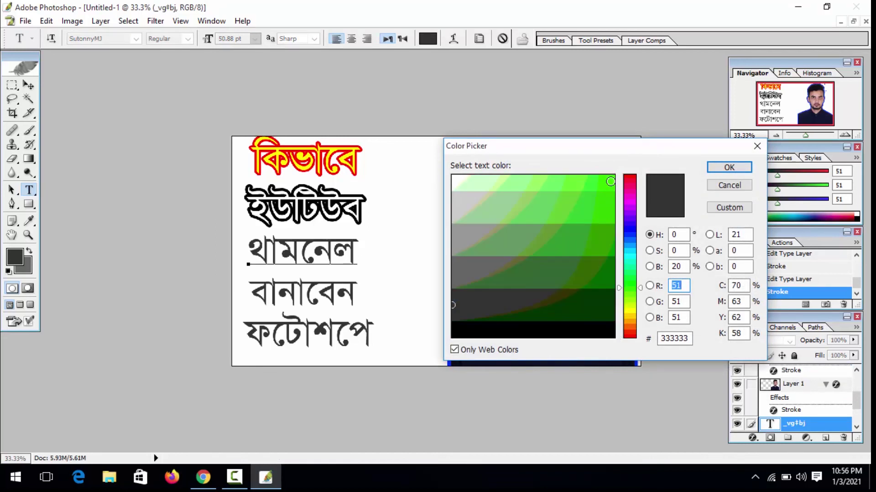
left_click(610, 181)
left_click(729, 168)
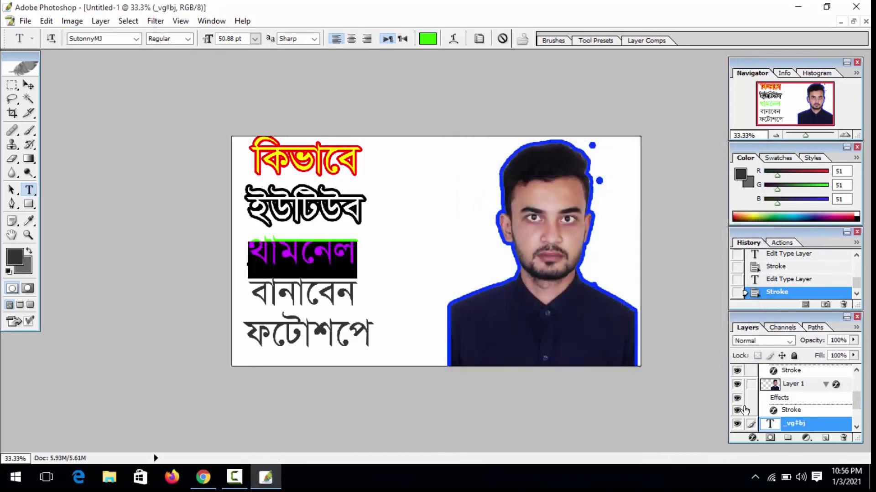
Add a thick red stroke outline to থামনেল
left_click(753, 439)
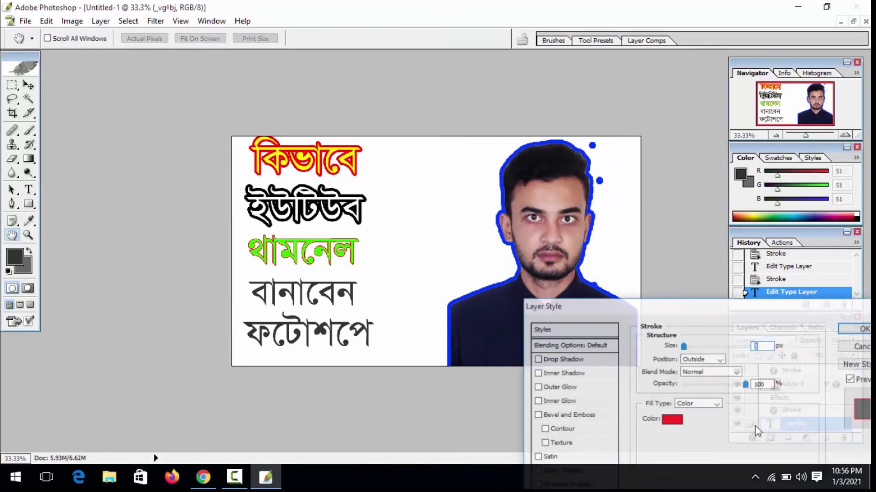
left_click_drag(683, 345, 688, 347)
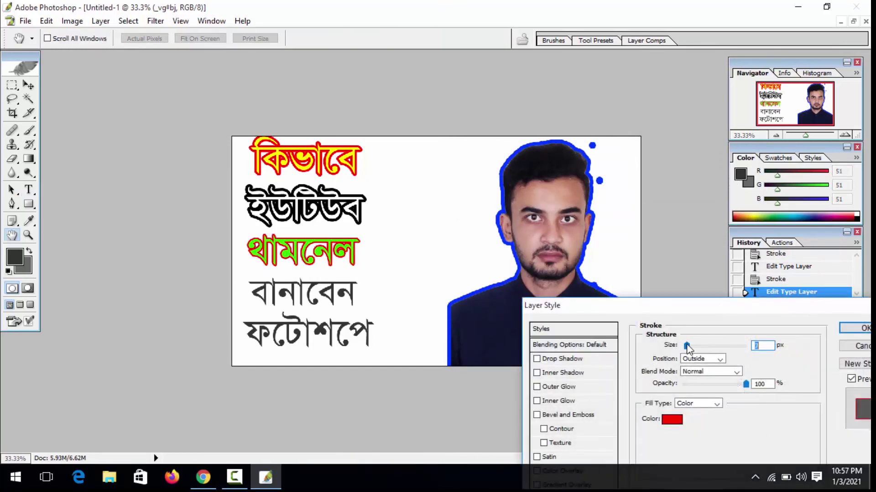
left_click(857, 328)
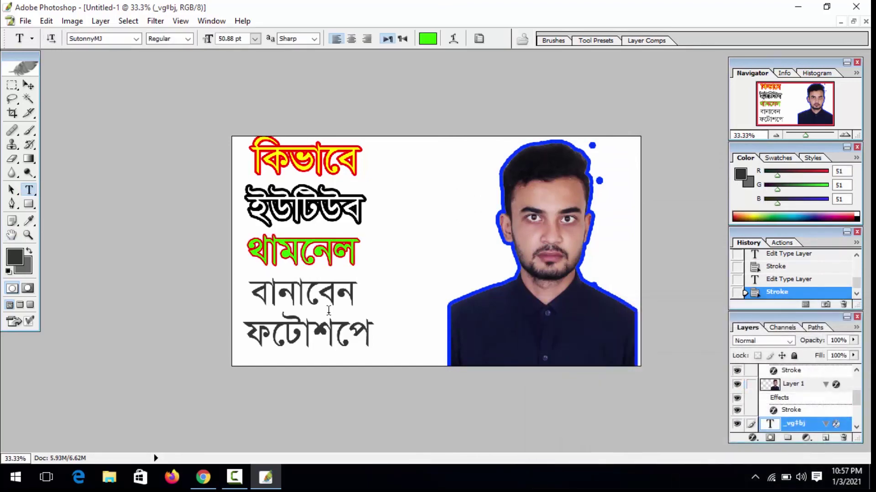
Set the বানাবেন text colour to pure blue #0000FF
double_click(305, 301)
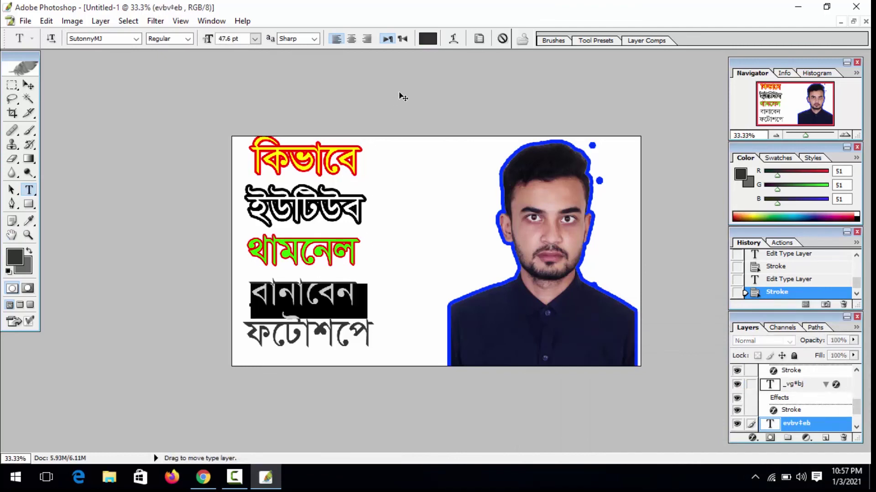
left_click(428, 39)
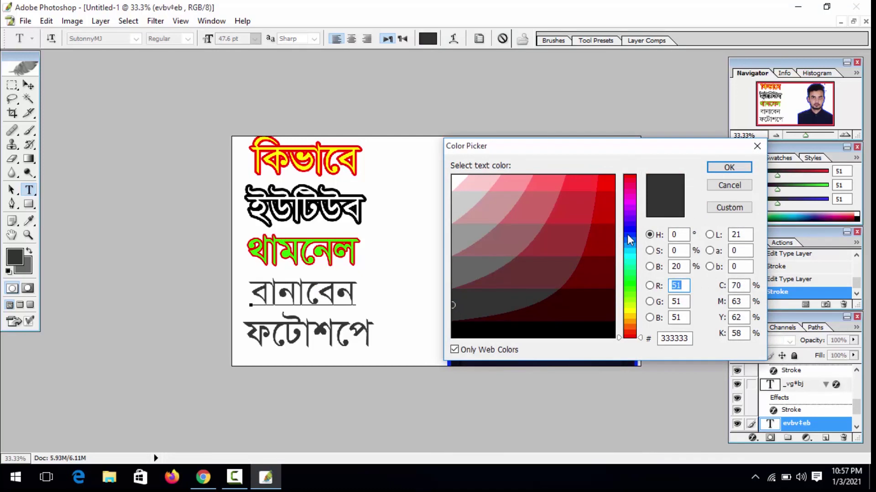
left_click(627, 231)
left_click_drag(605, 196, 613, 176)
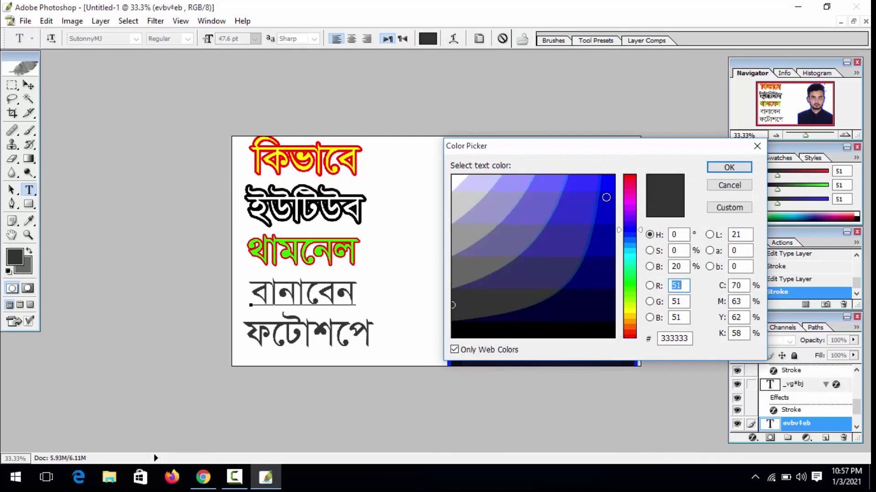
left_click(719, 172)
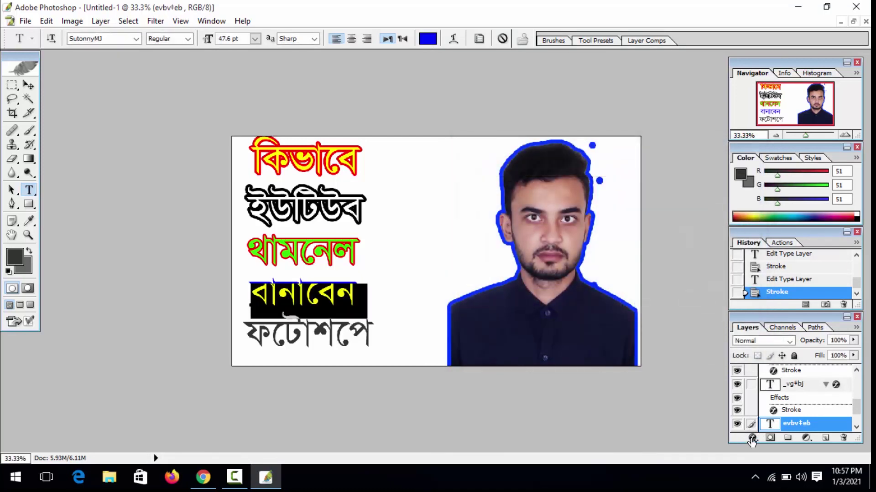
Add a thin black stroke outline around বানাবেন
left_click(751, 438)
left_click(766, 428)
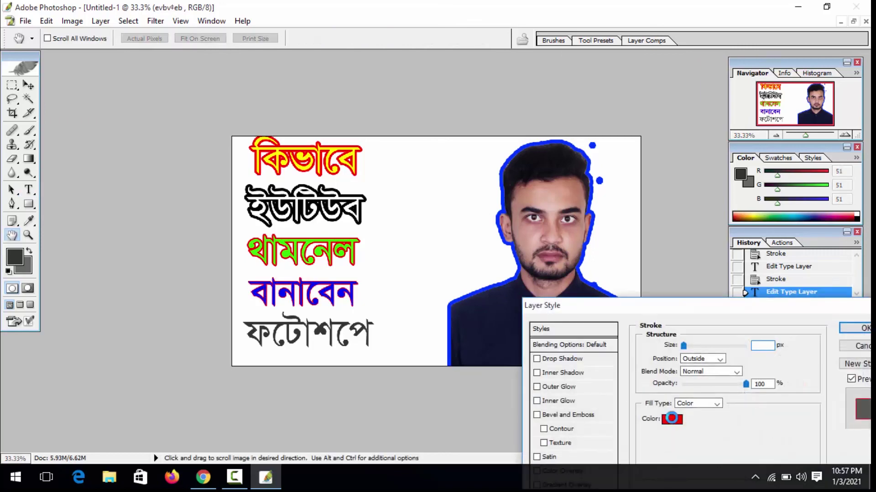
left_click(671, 419)
left_click(563, 336)
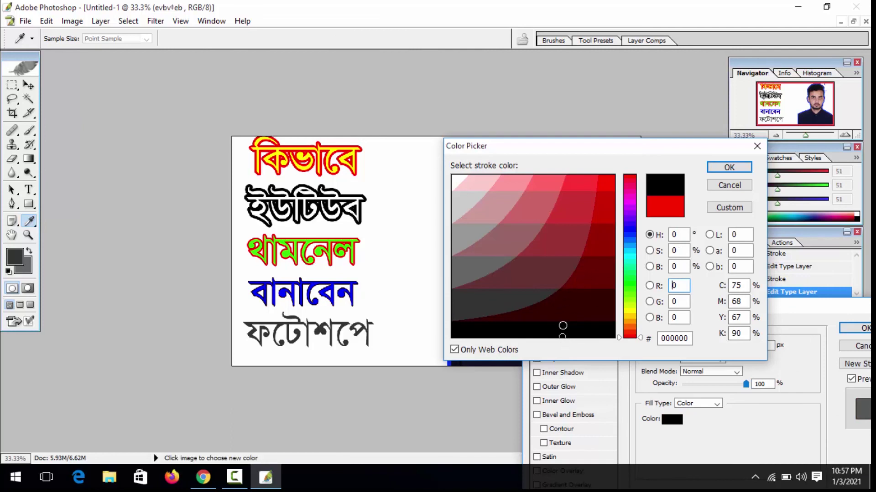
left_click(462, 337)
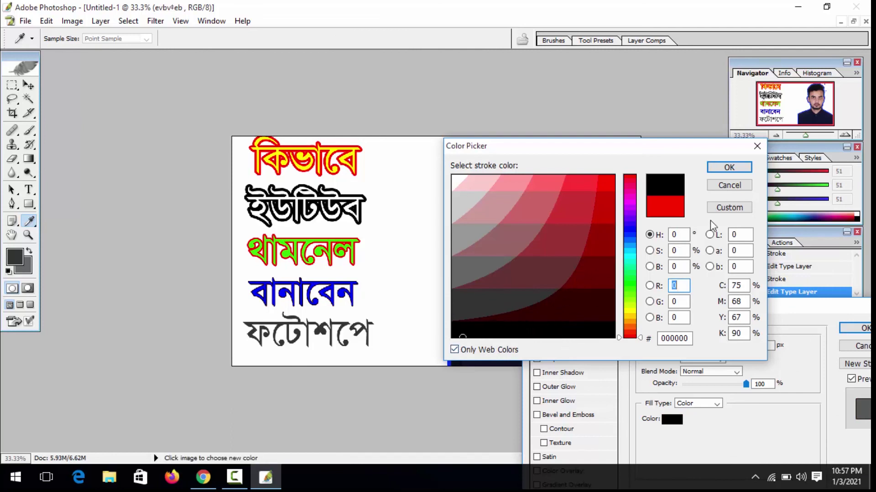
left_click(728, 168)
left_click_drag(691, 346, 687, 346)
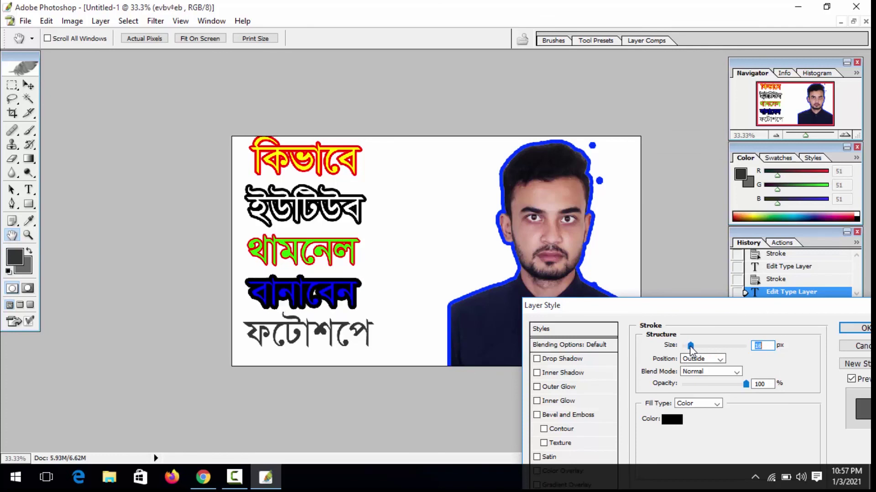
left_click(857, 329)
key("ctrl+a")
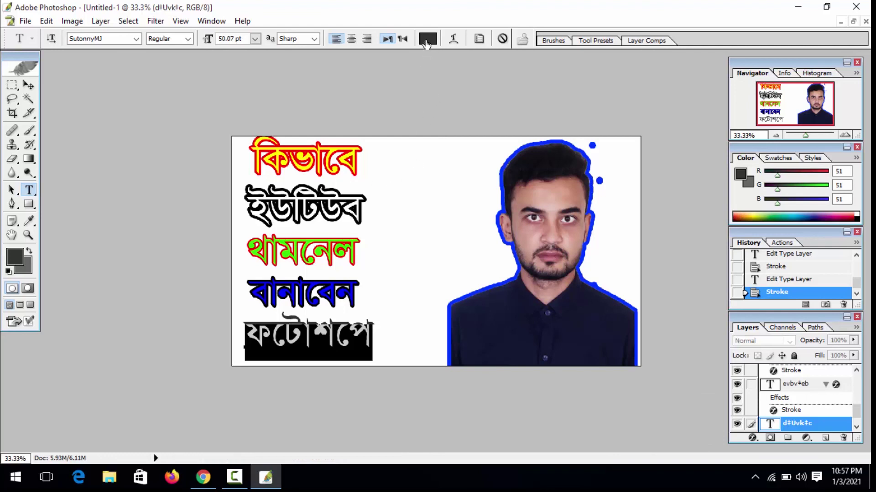
Set the ফটোশপে text colour to cyan #00FFCC
left_click(427, 38)
left_click_drag(631, 310, 630, 261)
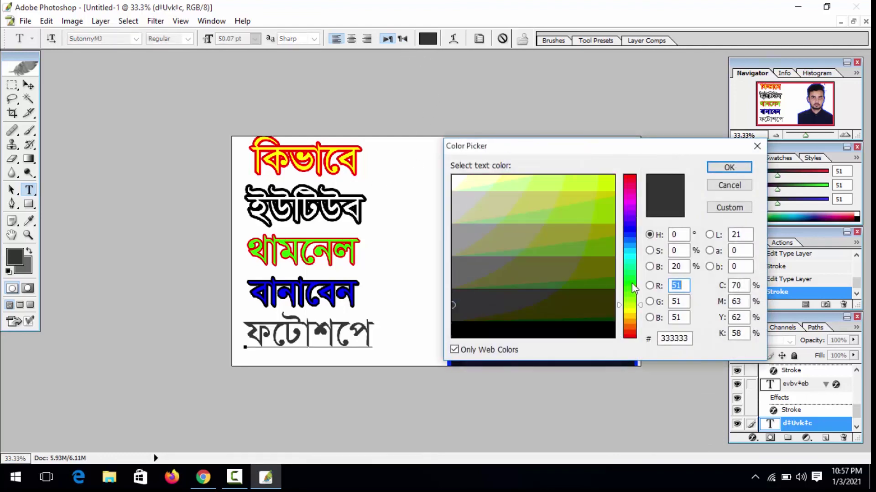
left_click(608, 187)
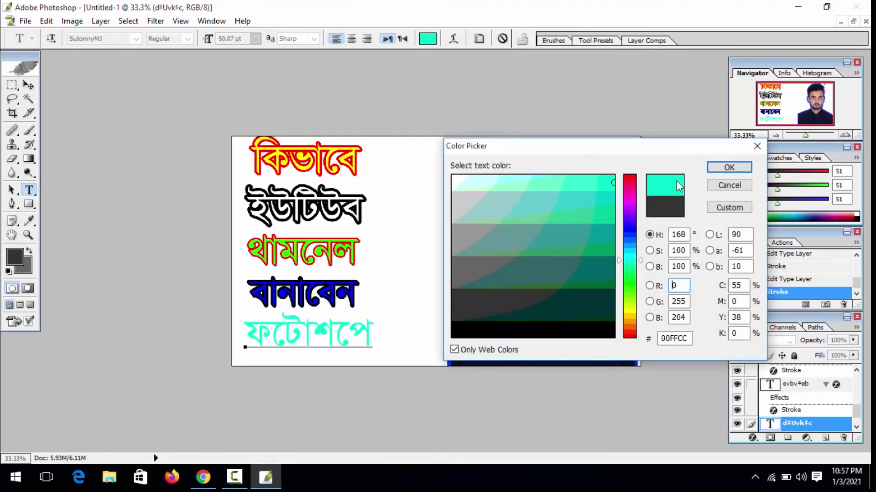
left_click(717, 169)
Add a thicker red stroke outline to ফটোশপে
left_click(752, 437)
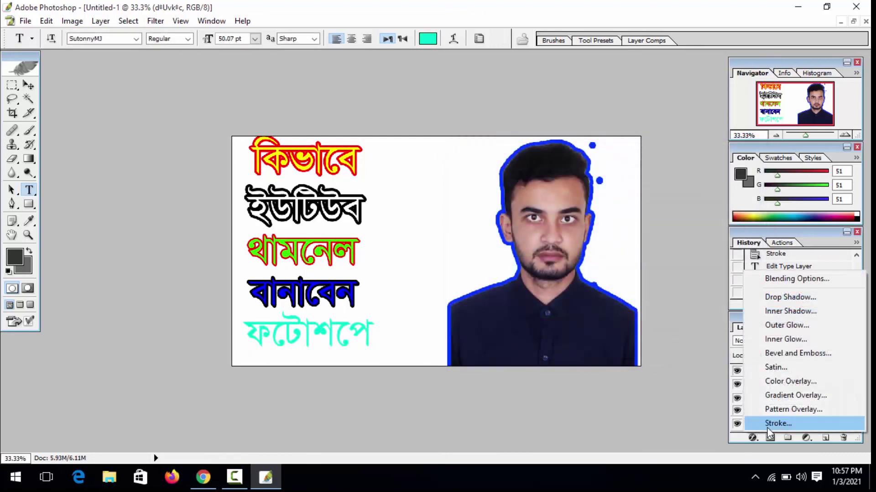
left_click(778, 423)
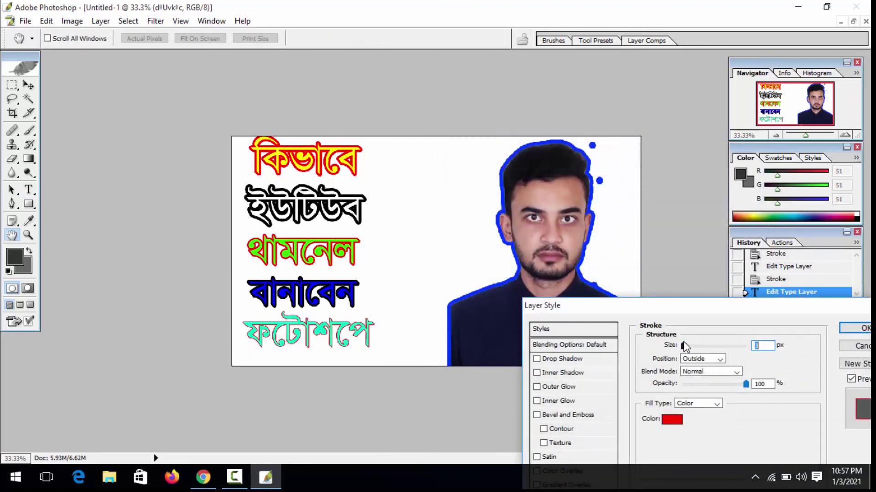
left_click_drag(683, 346, 687, 346)
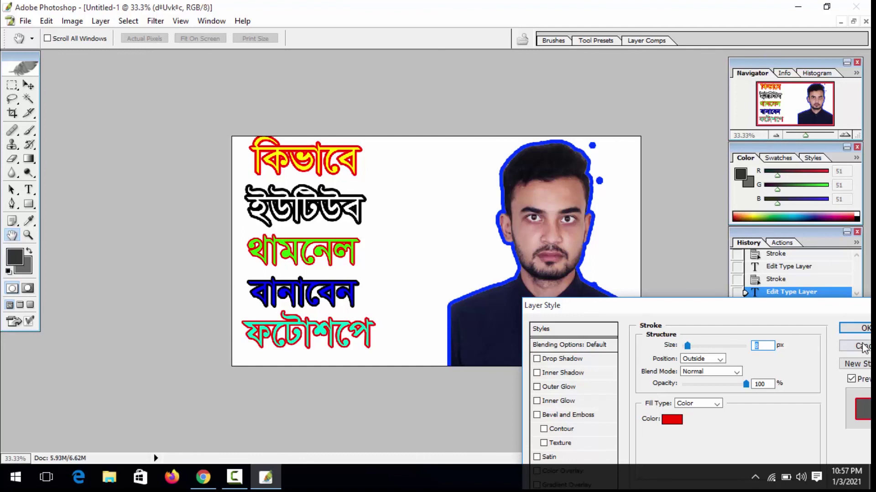
left_click(857, 329)
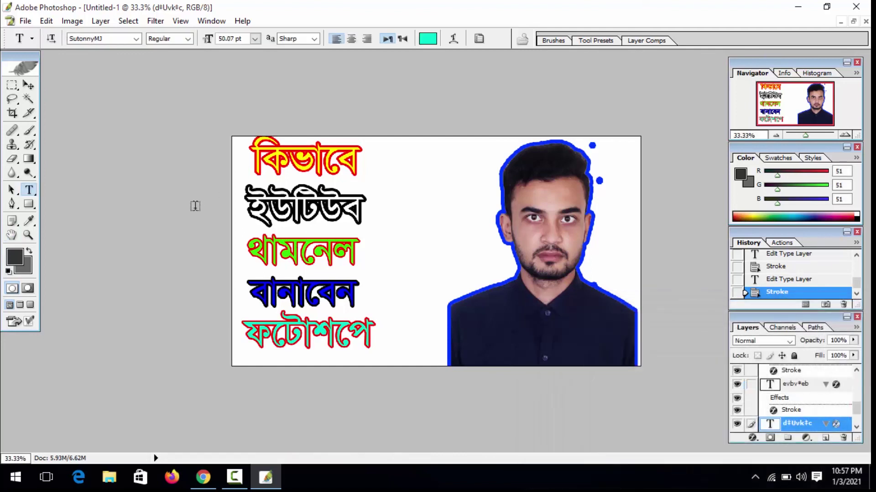
Flatten the portrait and five Bangla text layers into one Background layer via Flatten Image
left_click(29, 86)
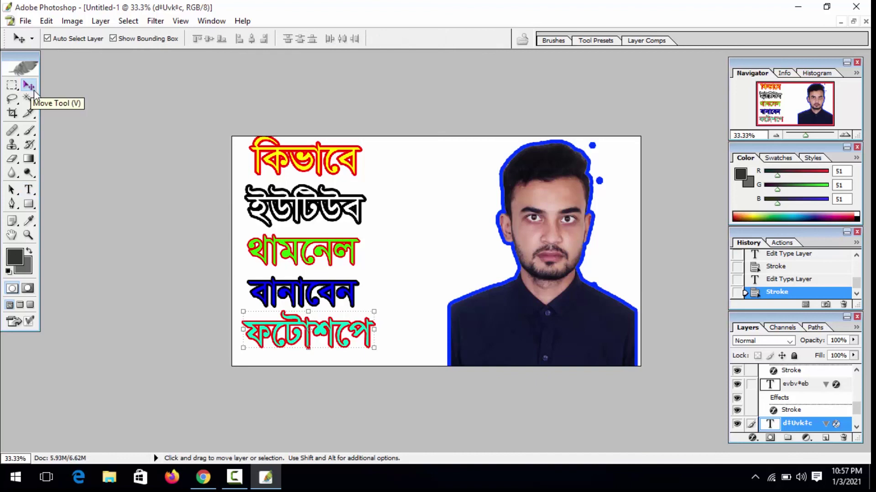
left_click(427, 269)
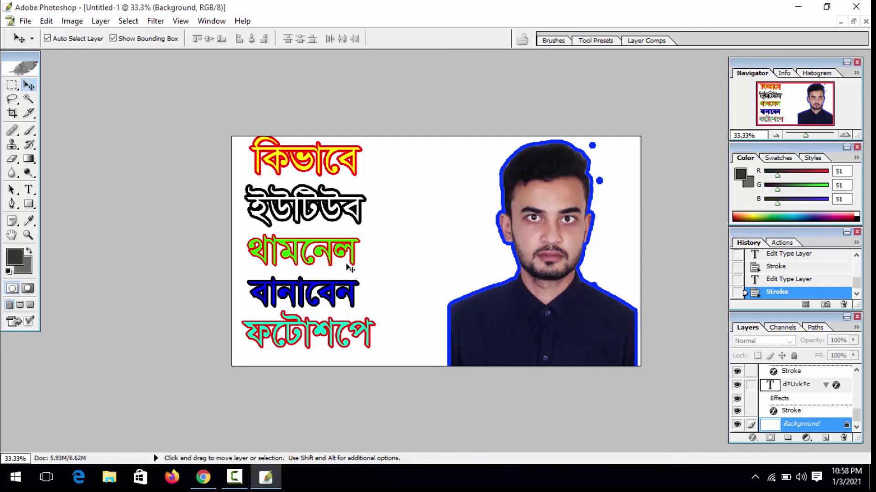
left_click(857, 327)
left_click(748, 300)
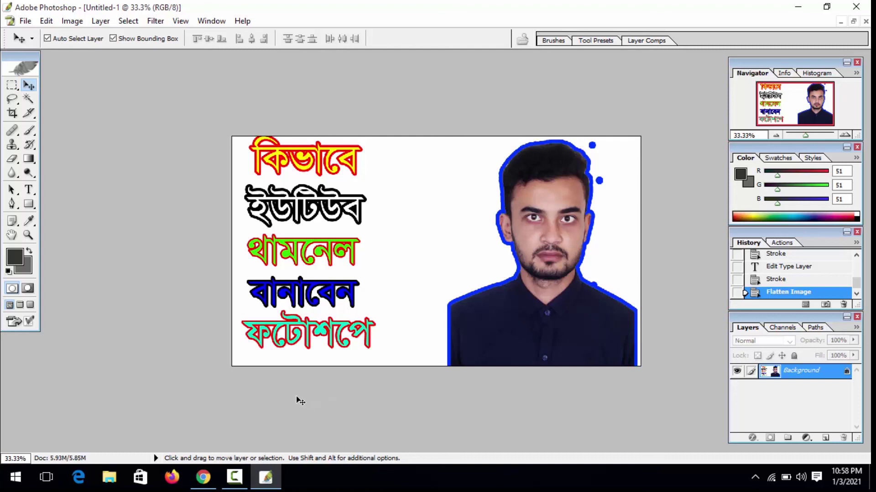
left_click(234, 477)
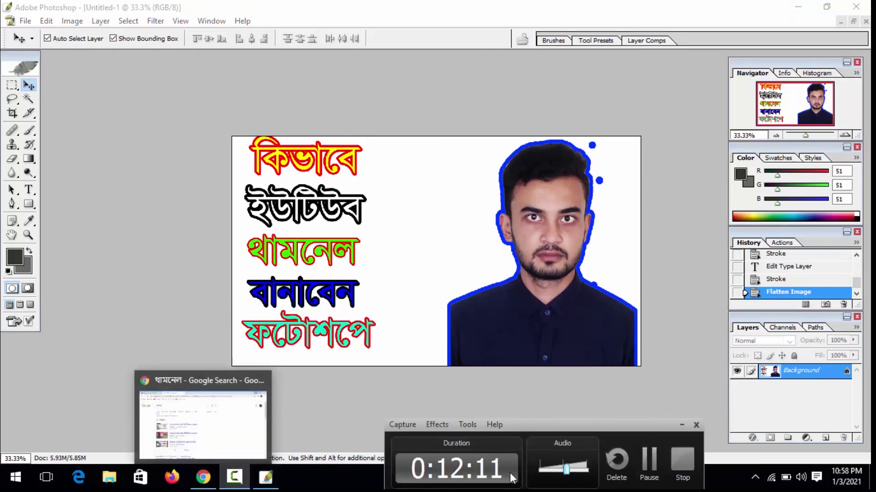